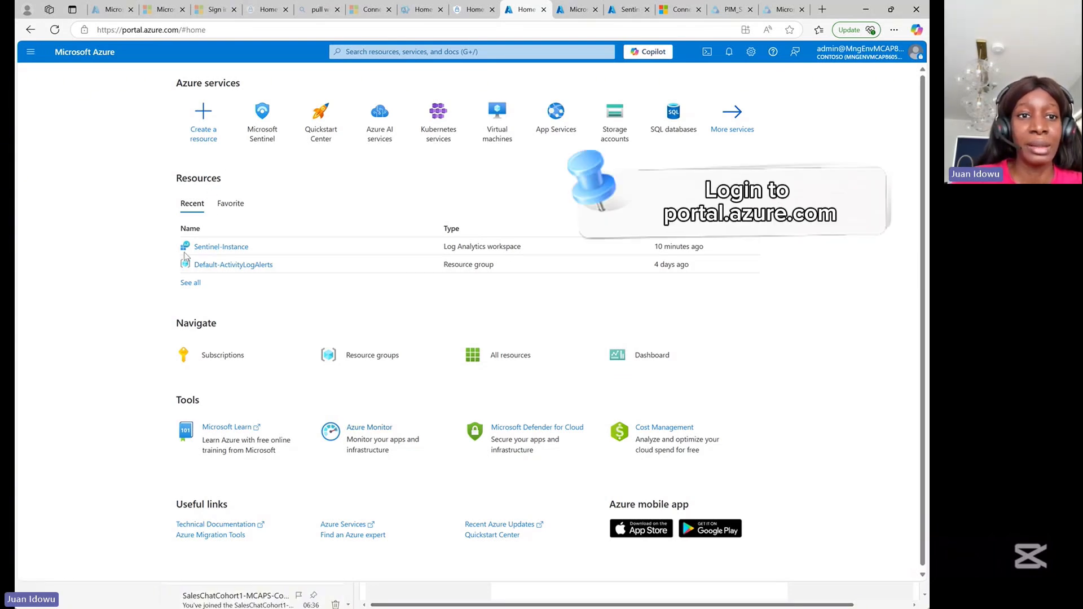
# Step: Open the Microsoft Sentinel service in the Azure portal
pyautogui.click(365, 52)
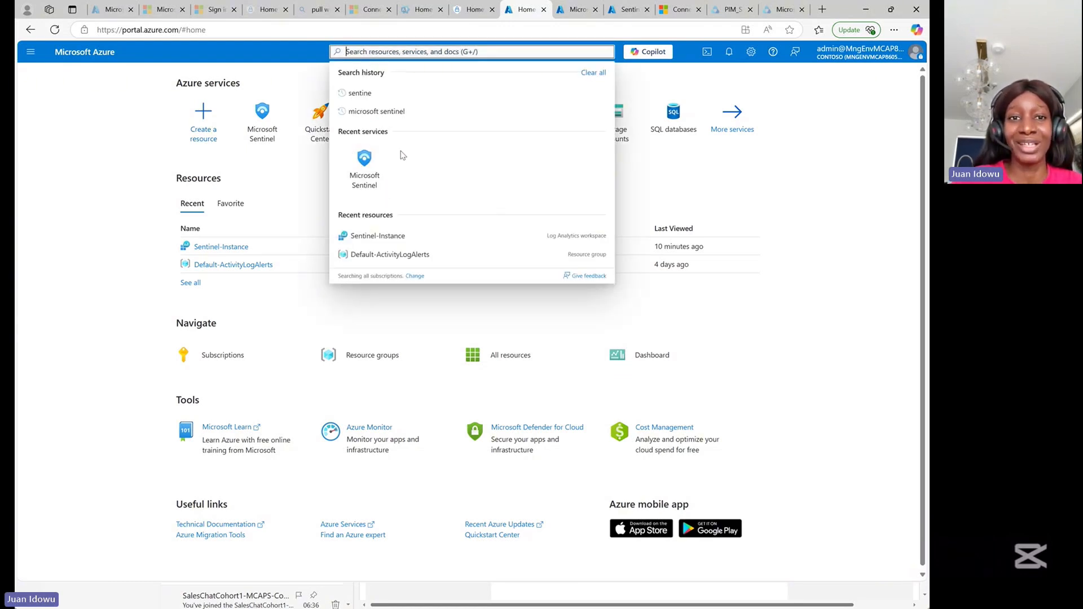
pyautogui.click(372, 175)
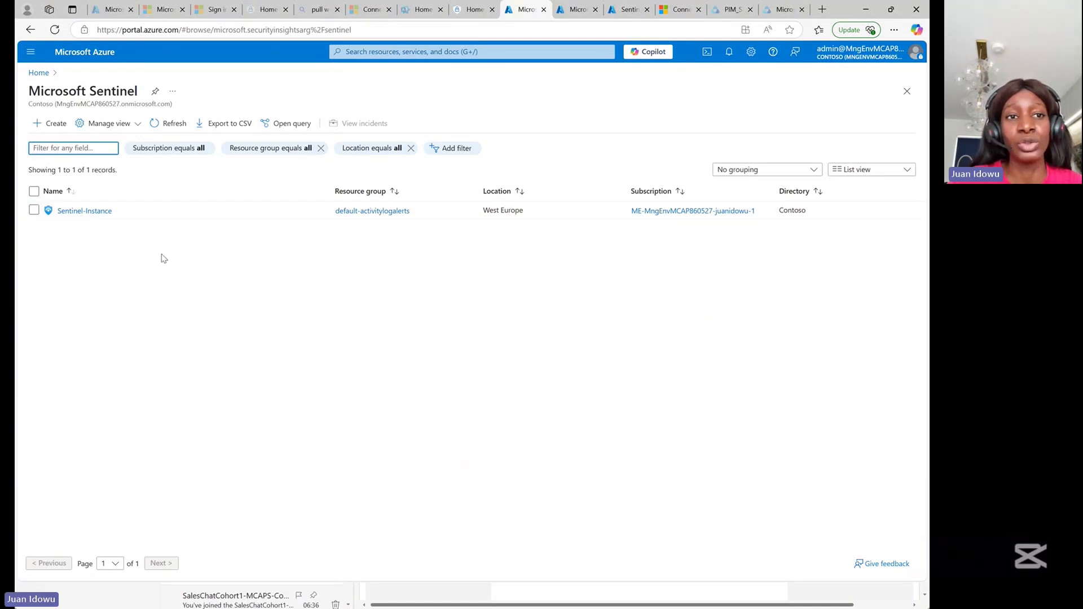
# Step: Open the form for creating a new Log Analytics workspace, examine its resource group and name fields, and leave it without creating anything
pyautogui.click(45, 124)
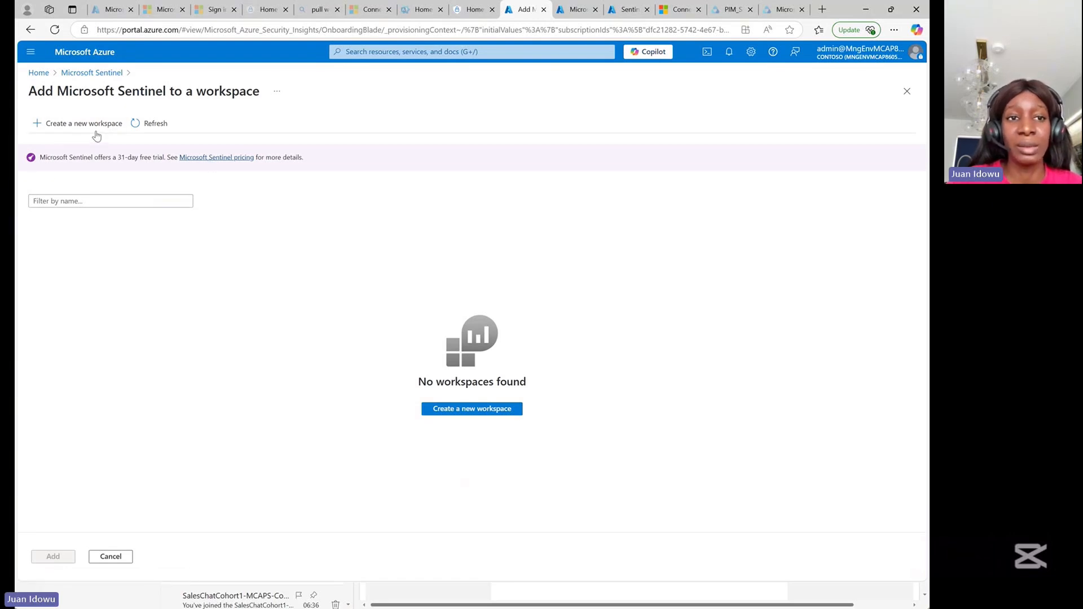
pyautogui.click(480, 409)
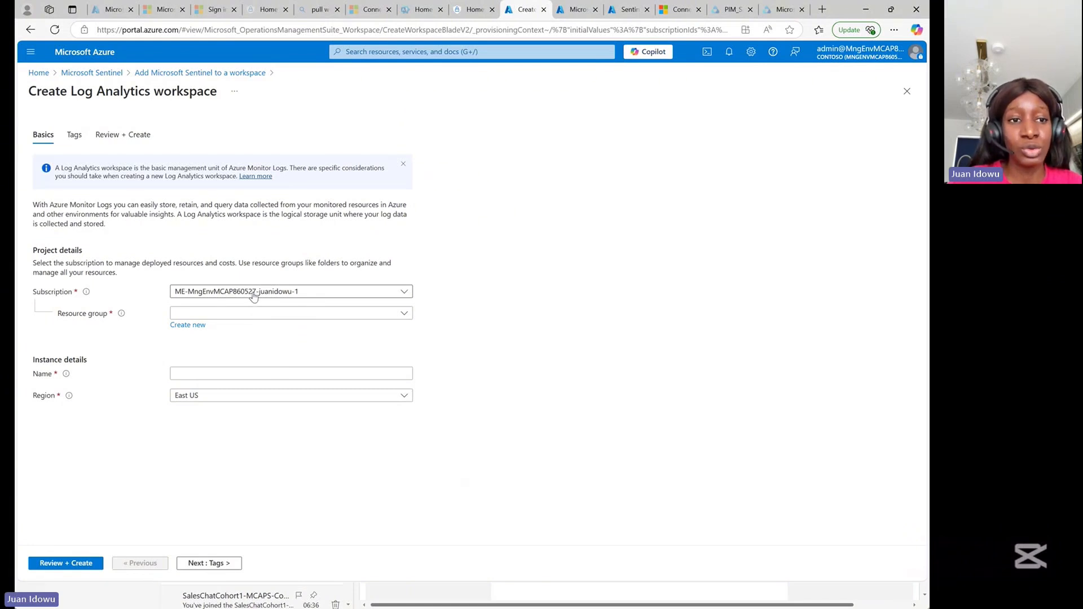
pyautogui.click(234, 314)
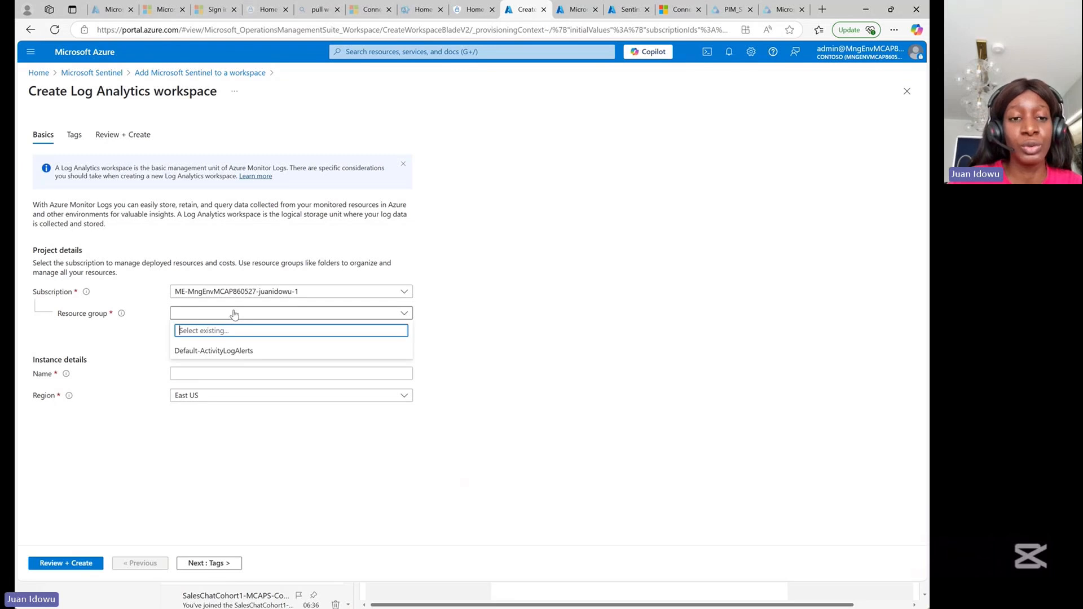
pyautogui.click(150, 345)
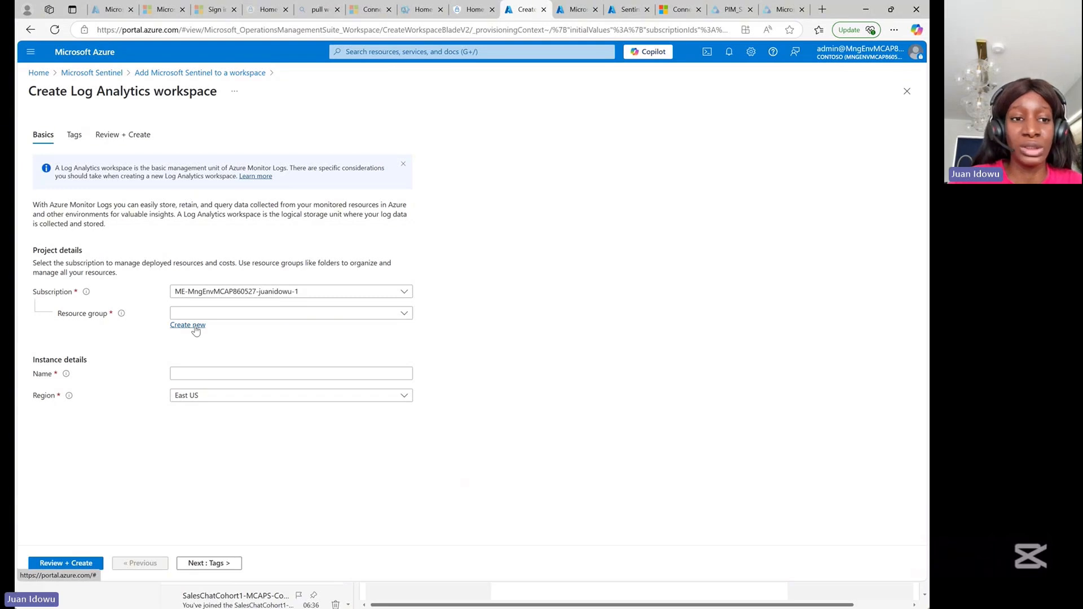
pyautogui.click(199, 373)
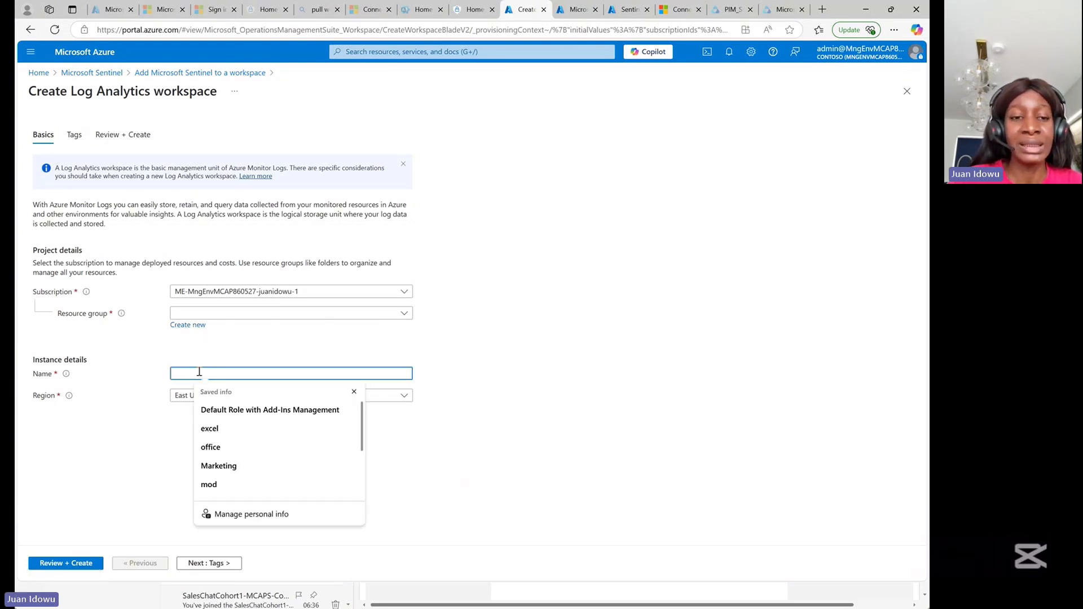
pyautogui.click(153, 418)
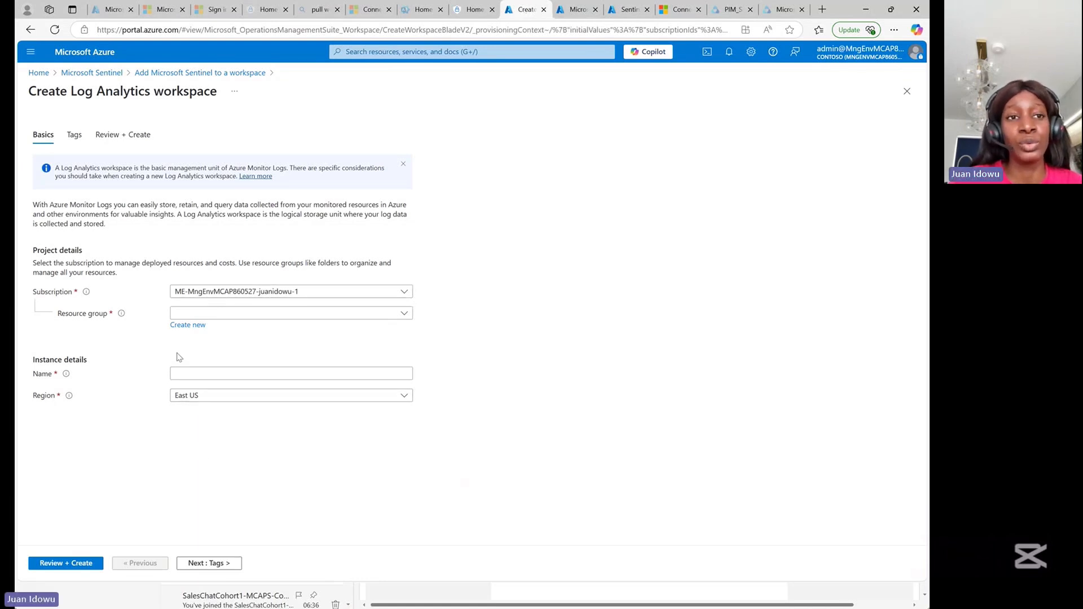
pyautogui.click(145, 74)
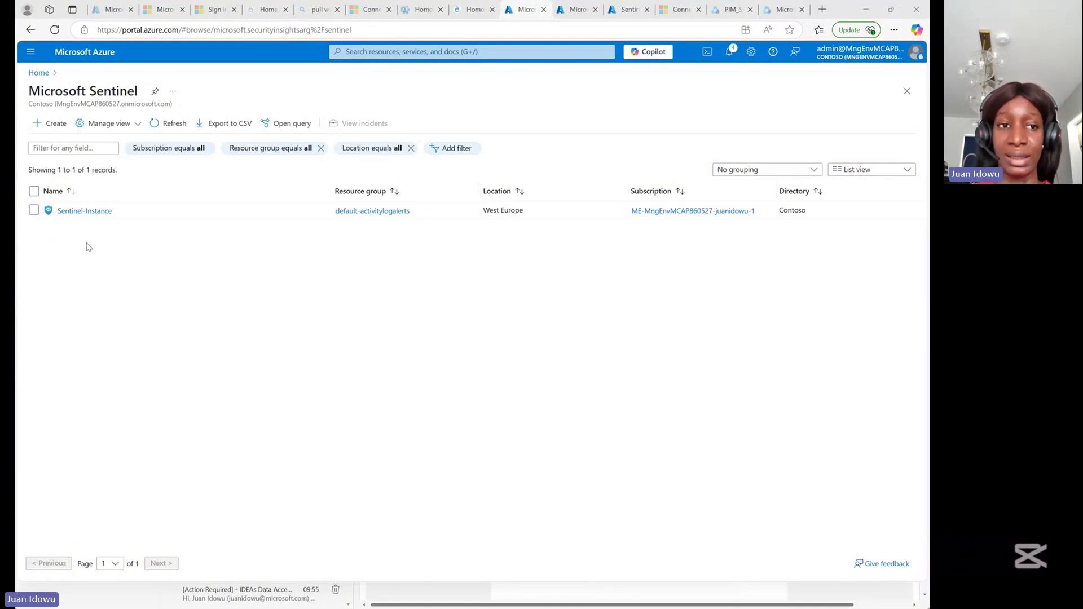
# Step: Open the Sentinel-Instance workspace and review the incidents, automation, data and analytics summaries on its overview
pyautogui.click(87, 214)
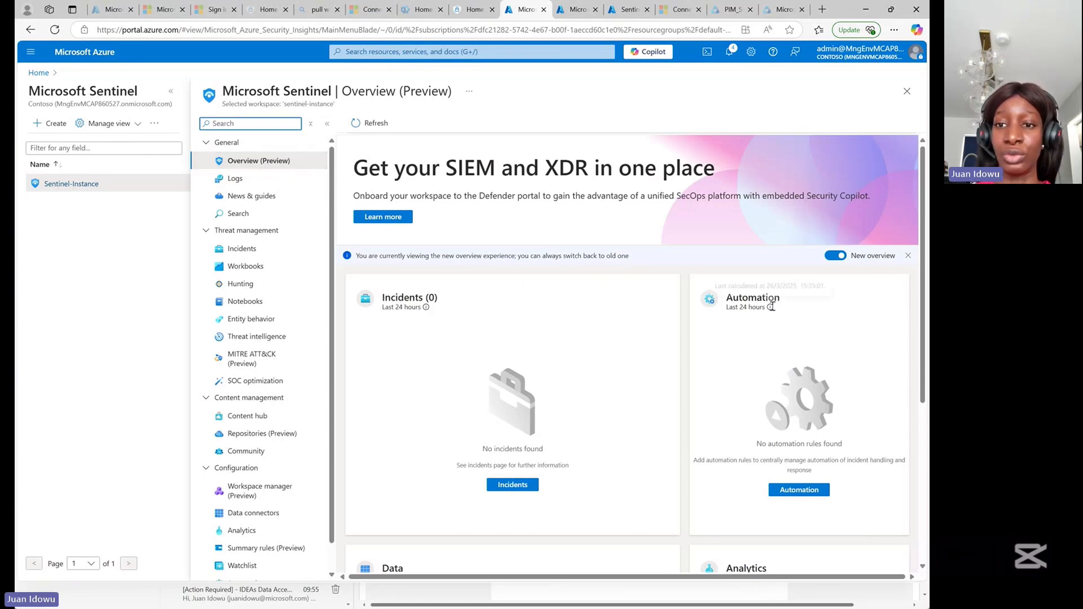
pyautogui.scroll(-2, 774, 309)
pyautogui.scroll(-2, 774, 309)
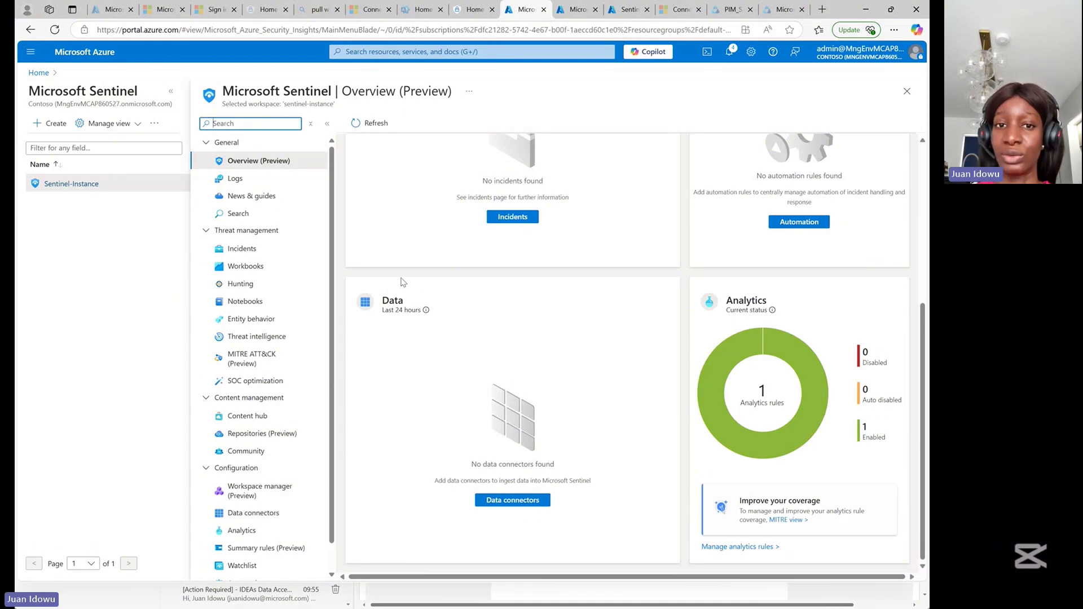
pyautogui.moveTo(752, 336)
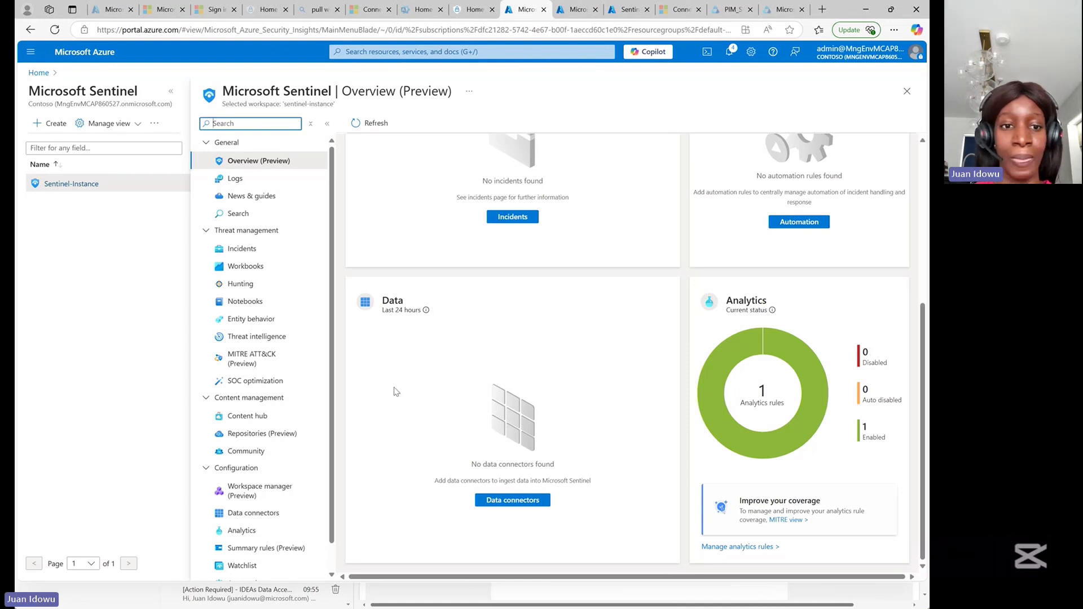
pyautogui.scroll(-1, 276, 485)
pyautogui.scroll(1, 276, 468)
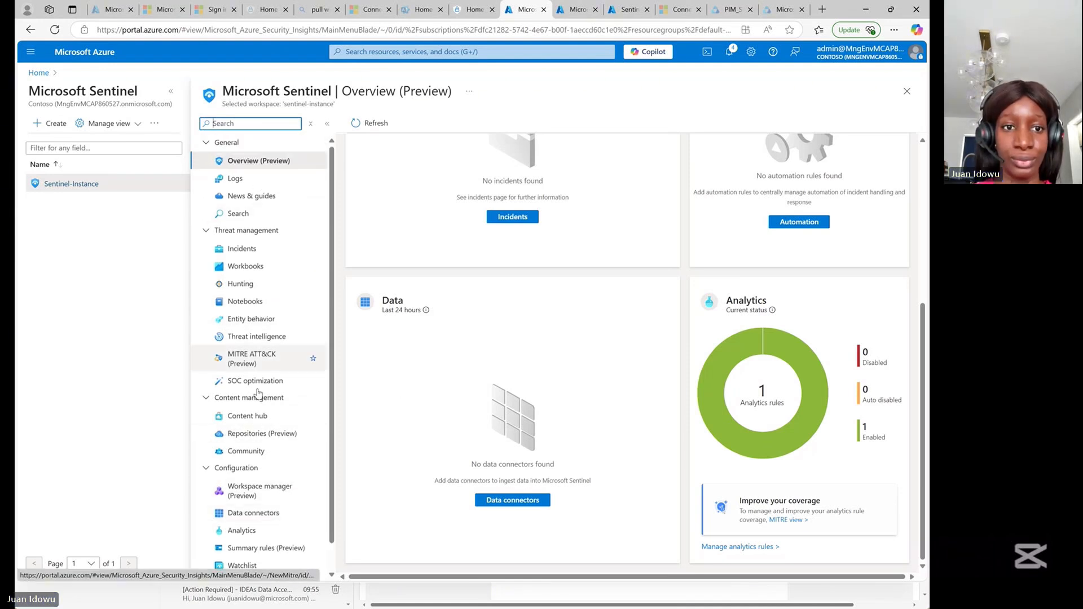
# Step: Search the workspace's content hub for "defender xdr" and select the Microsoft Defender XDR solution
pyautogui.click(259, 418)
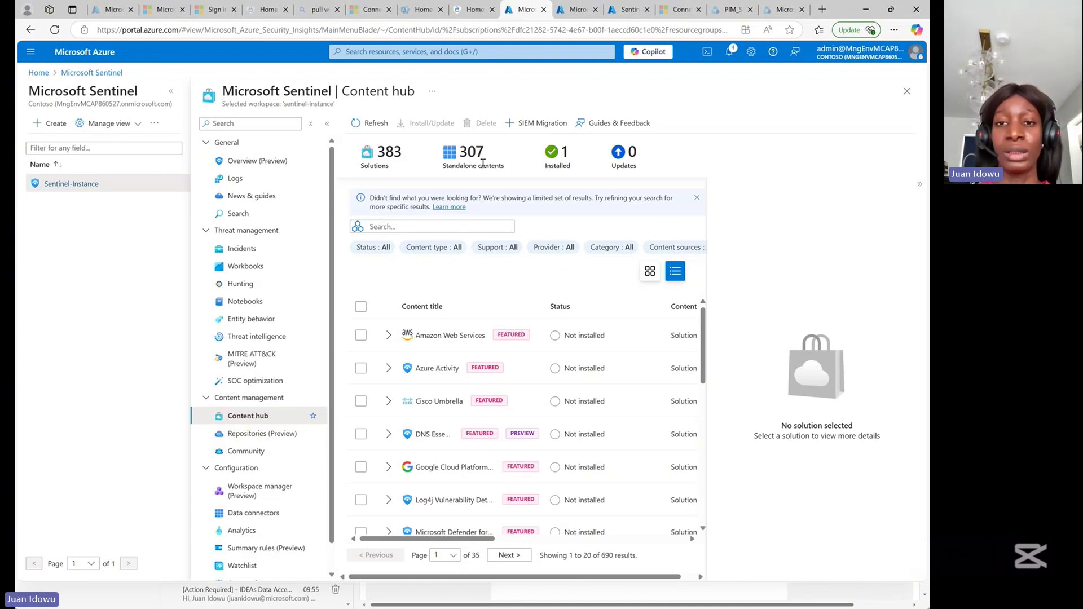
pyautogui.click(416, 226)
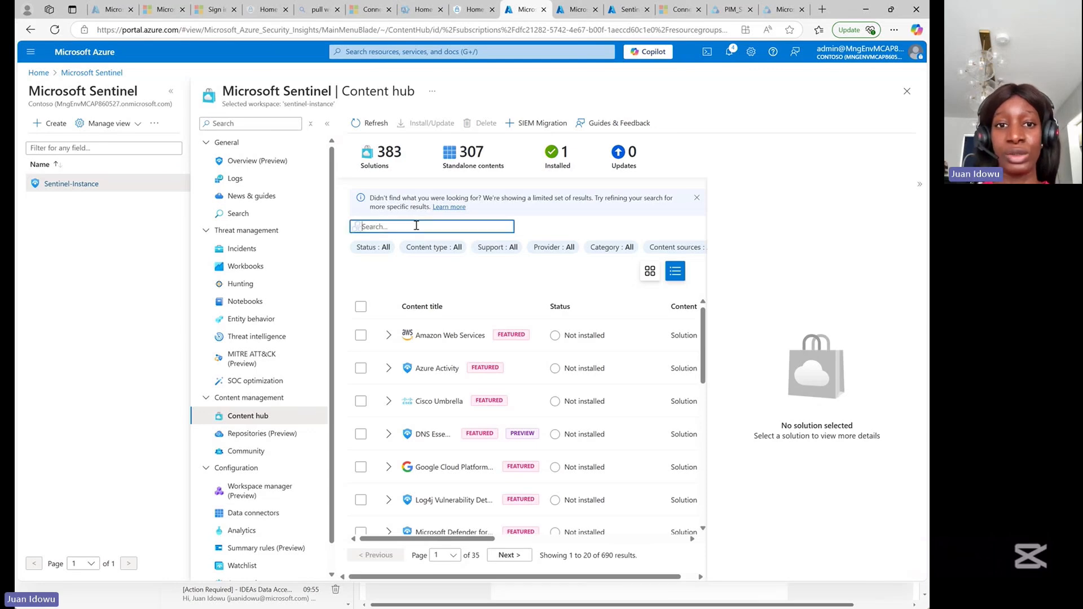
pyautogui.write('defen')
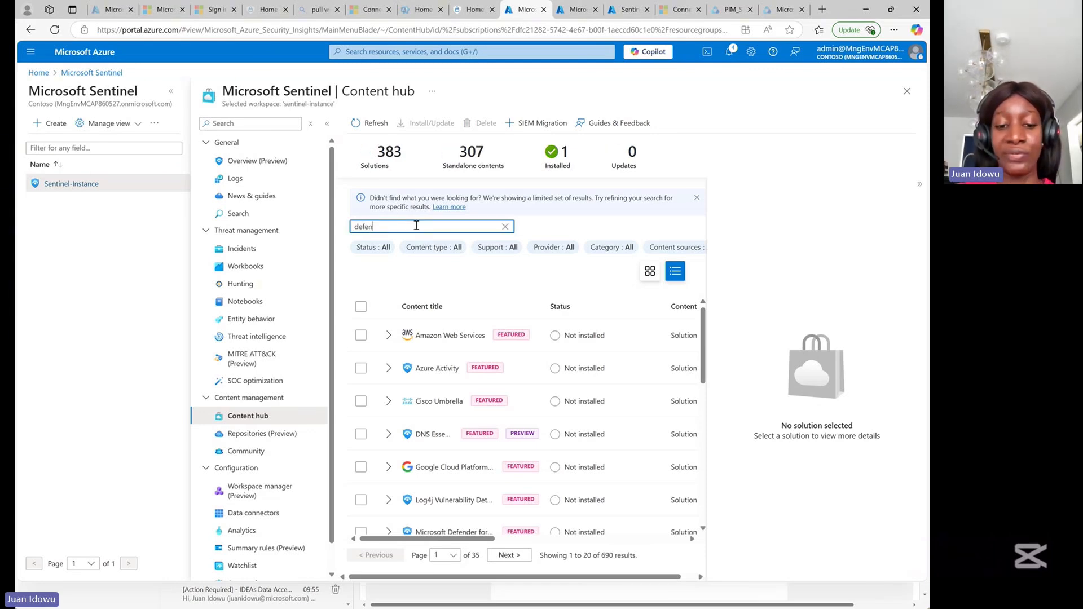
pyautogui.write('der xdr')
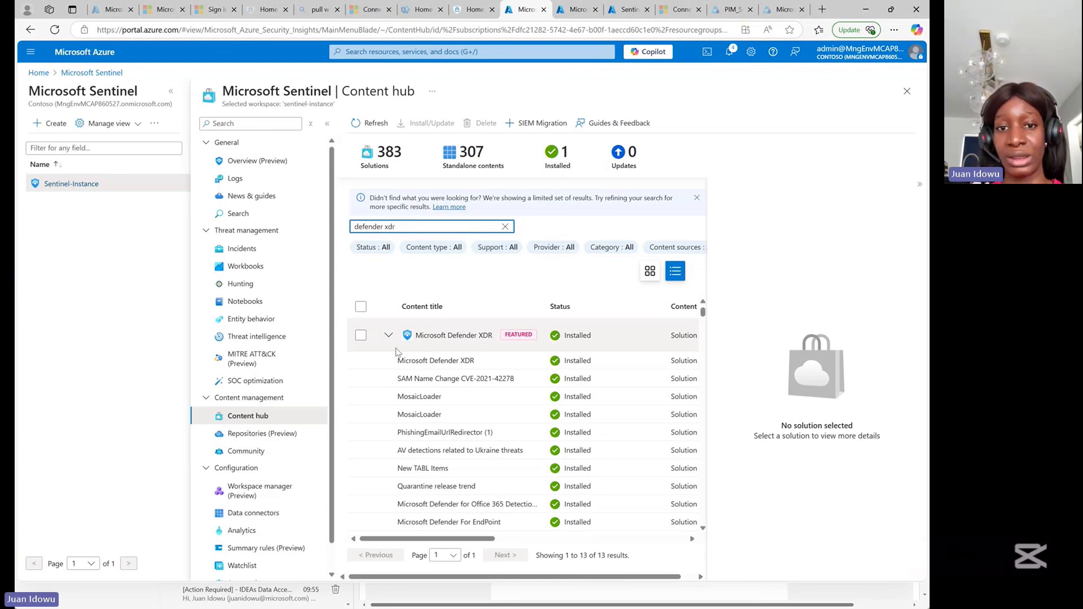
pyautogui.click(360, 336)
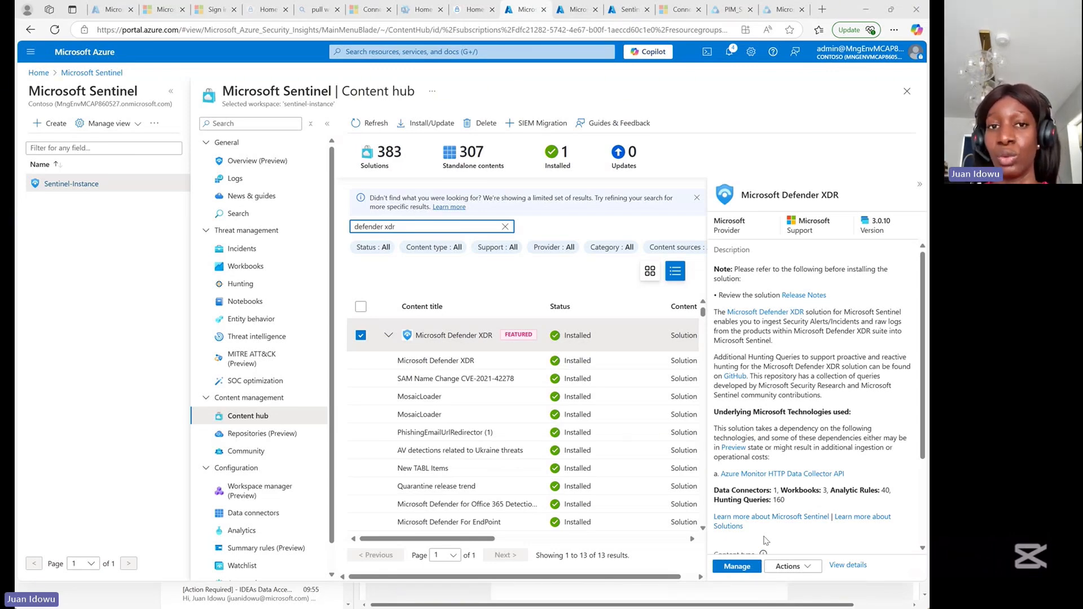
# Step: Check the portal notifications and review the content items and content types included in the Microsoft Defender XDR solution
pyautogui.click(729, 52)
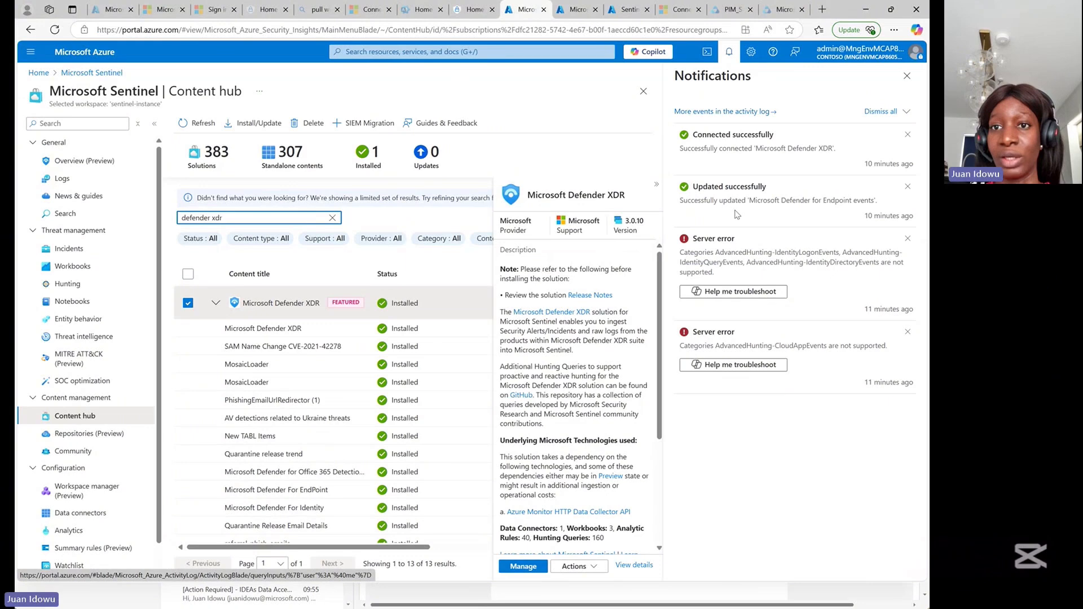
pyautogui.click(727, 52)
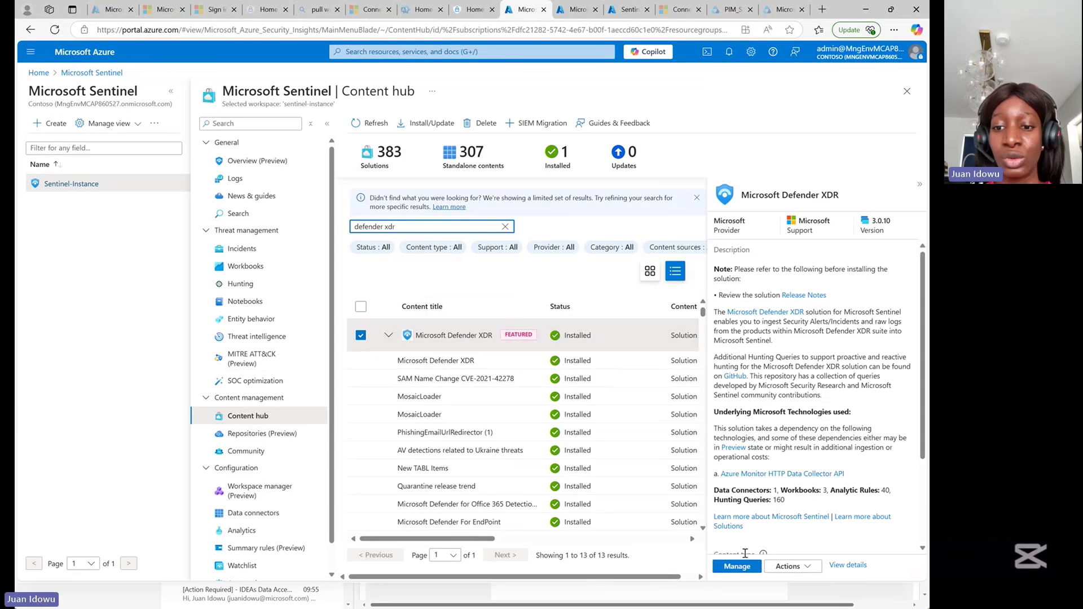
pyautogui.click(737, 566)
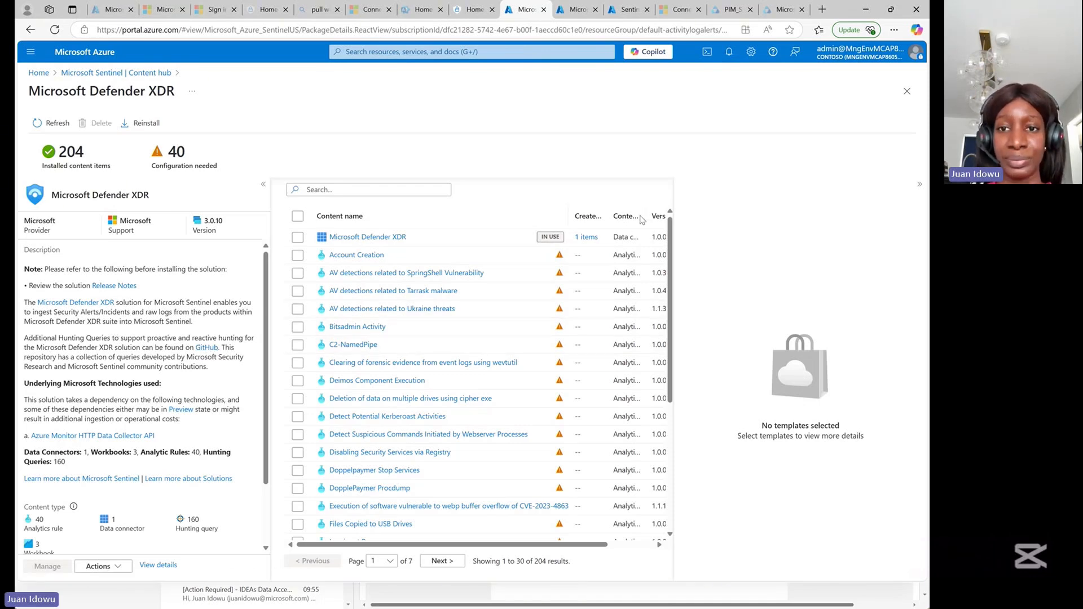
pyautogui.moveTo(648, 217); pyautogui.dragTo(679, 228)
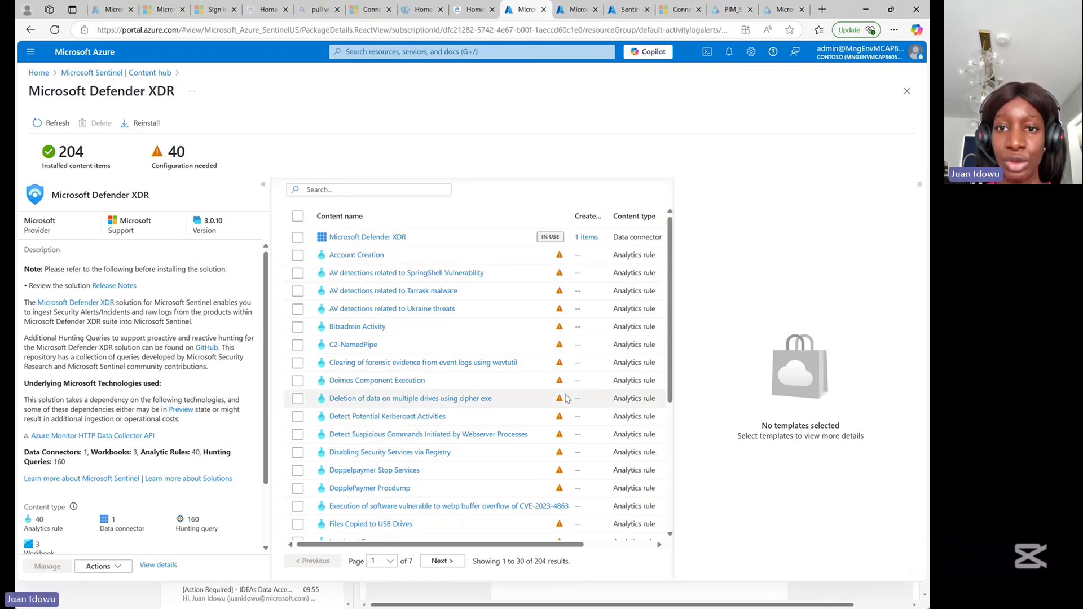
pyautogui.scroll(-4, 567, 398)
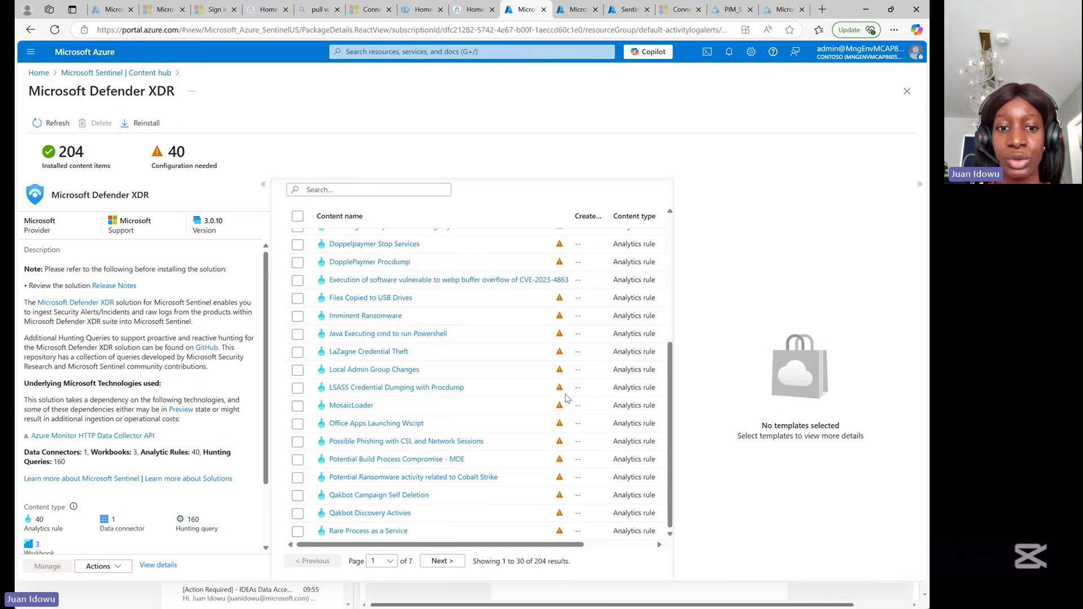
pyautogui.scroll(4, 566, 398)
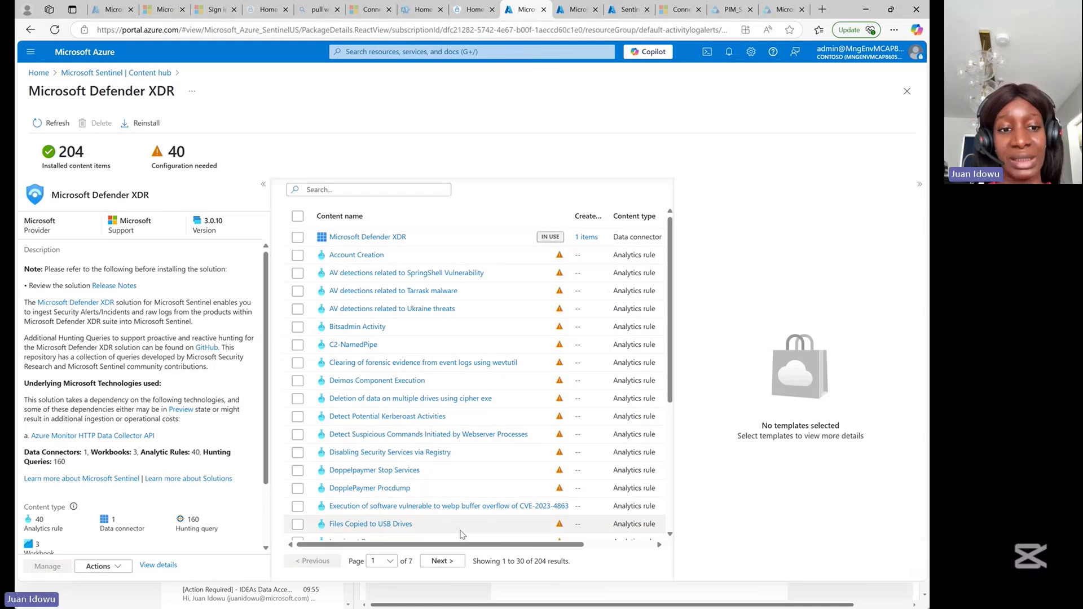
pyautogui.click(108, 74)
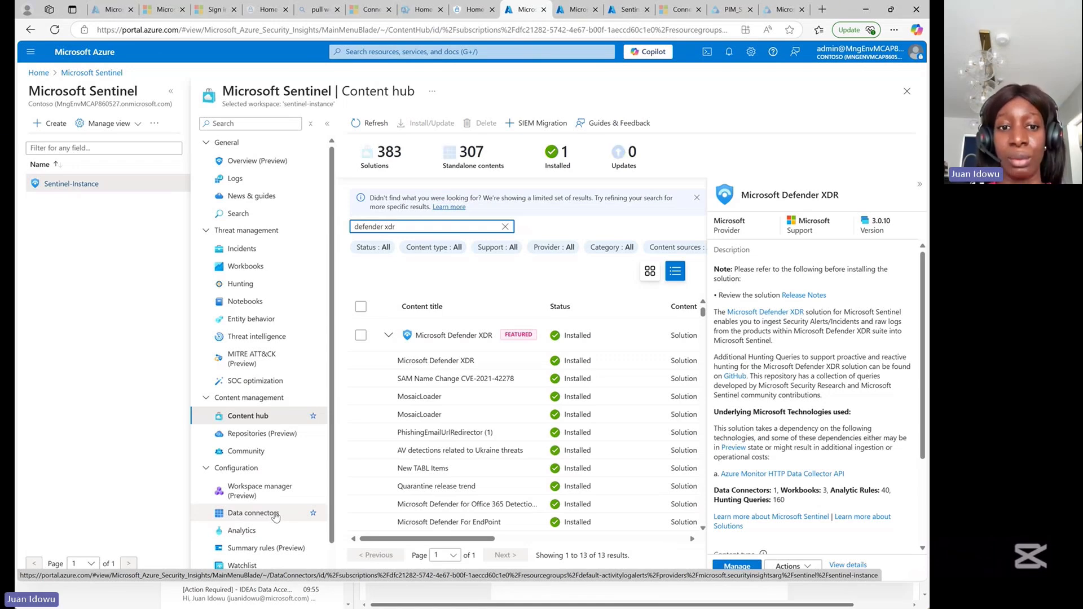
# Step: Open the connector page of the Microsoft Defender XDR data connector
pyautogui.click(274, 517)
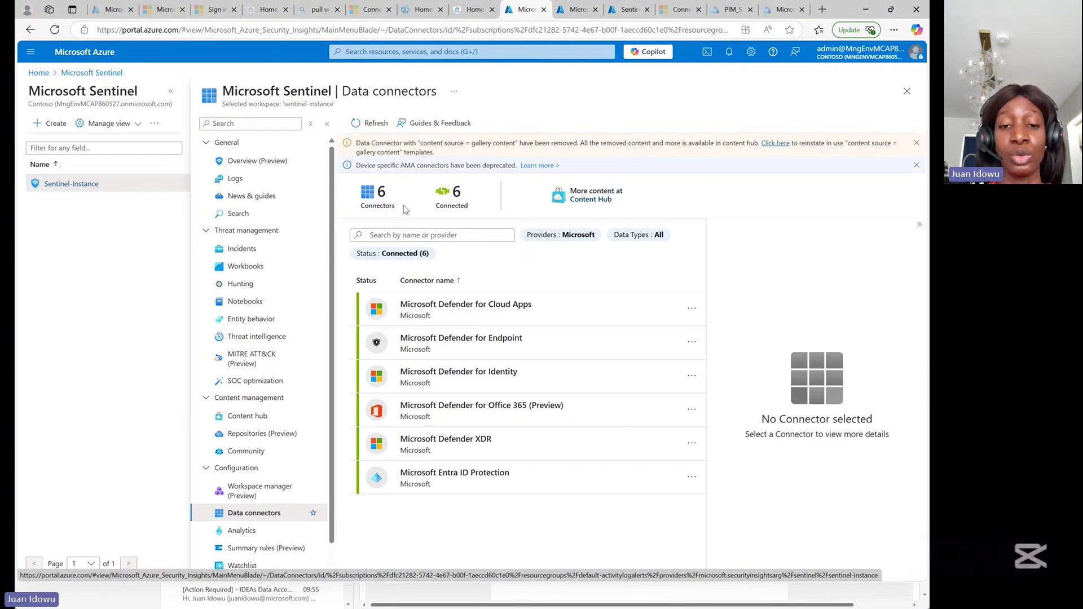
pyautogui.click(465, 451)
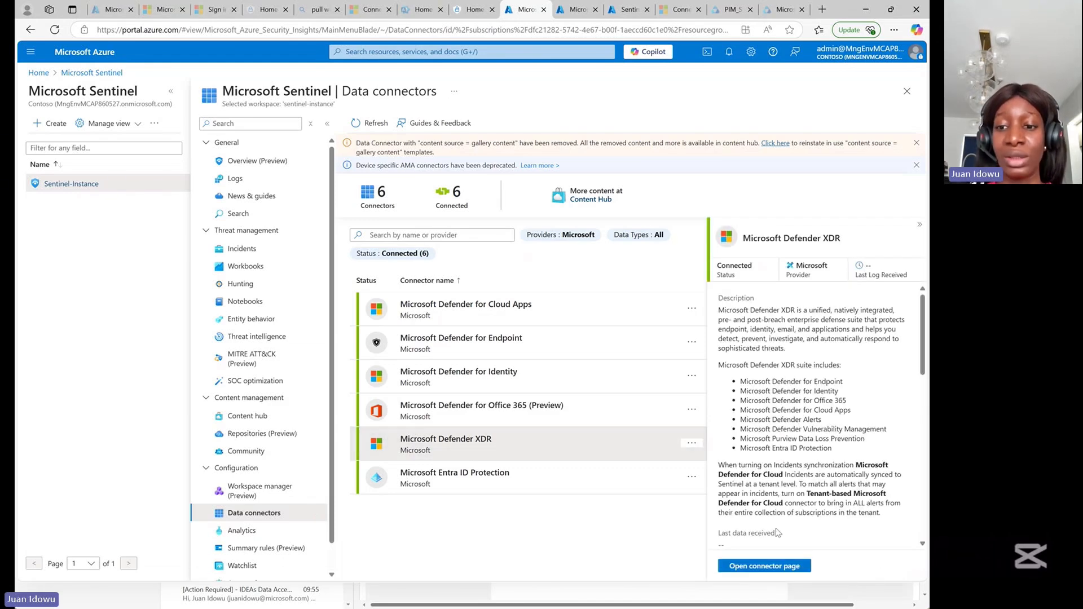
pyautogui.click(766, 567)
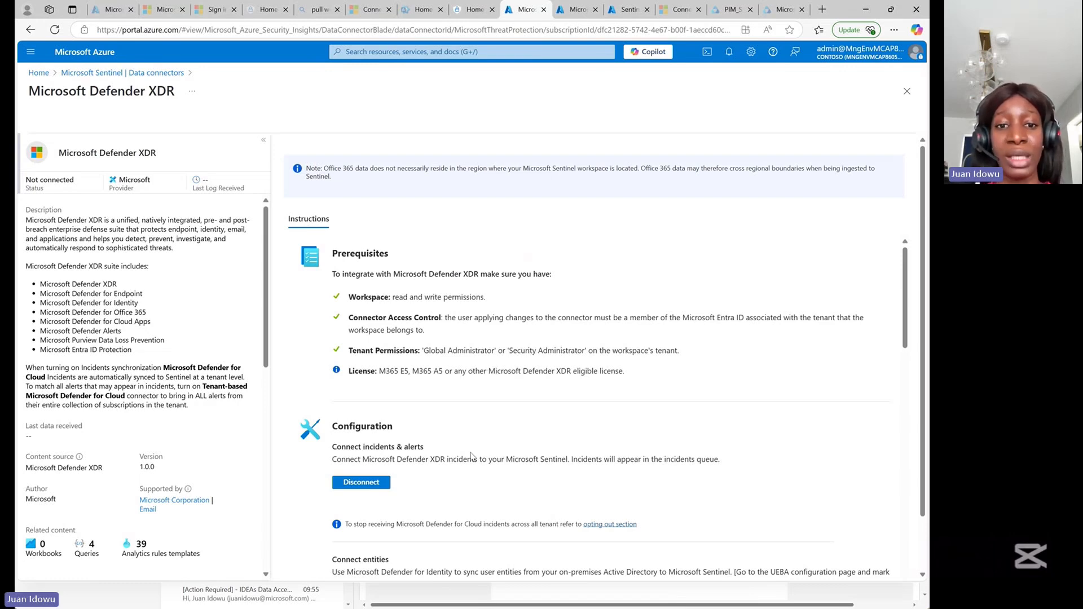
# Step: Examine the connector's configuration for incidents and alerts, entities, and the event logs of each Microsoft Defender product
pyautogui.scroll(-2, 442, 482)
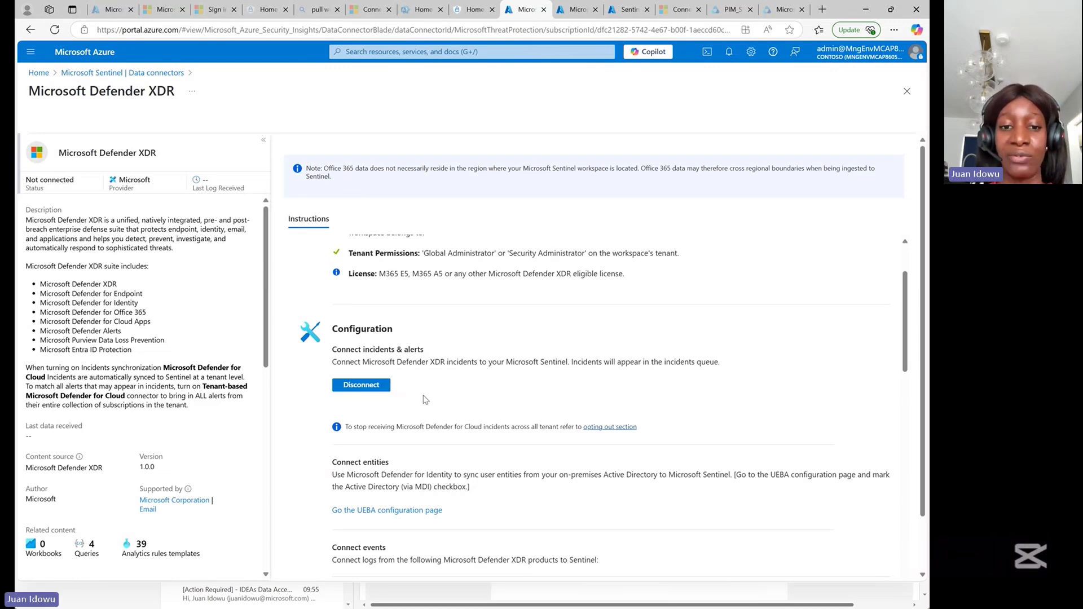
pyautogui.scroll(-6, 426, 399)
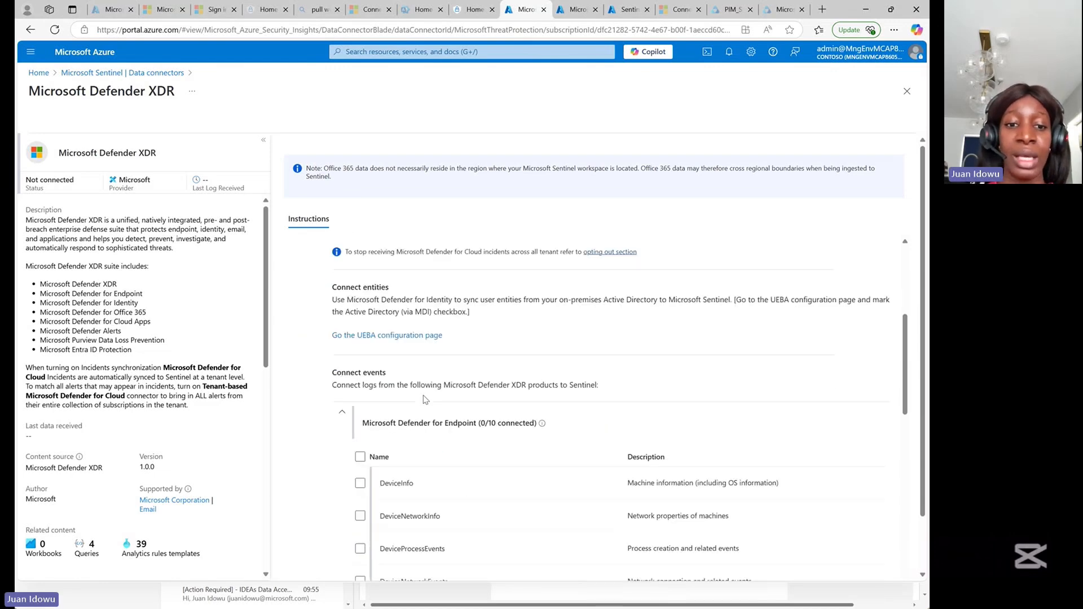
pyautogui.scroll(1, 425, 399)
pyautogui.scroll(-1, 425, 400)
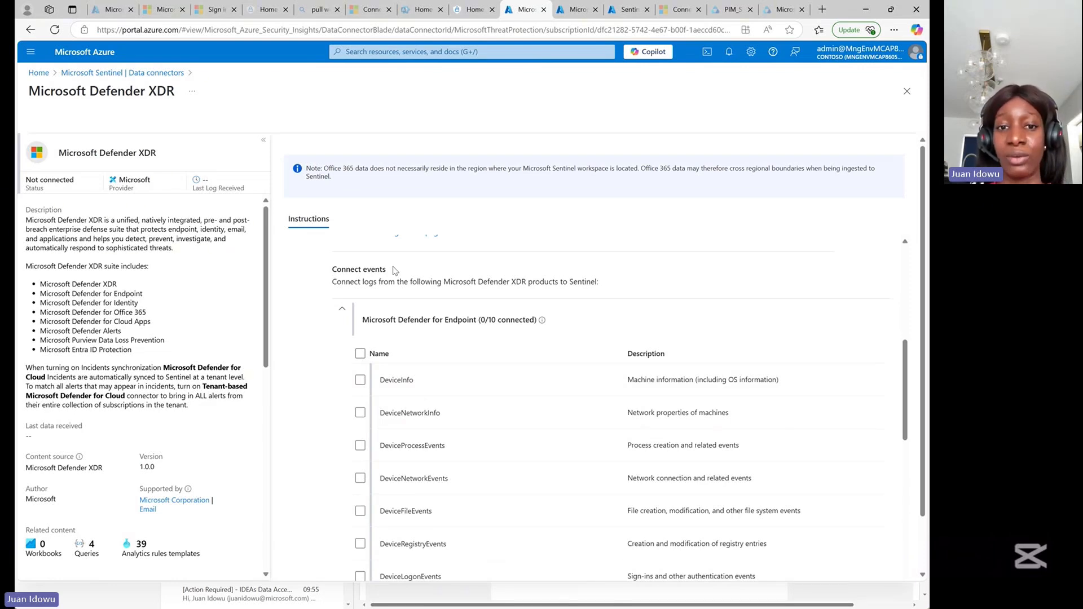
pyautogui.scroll(-10, 404, 394)
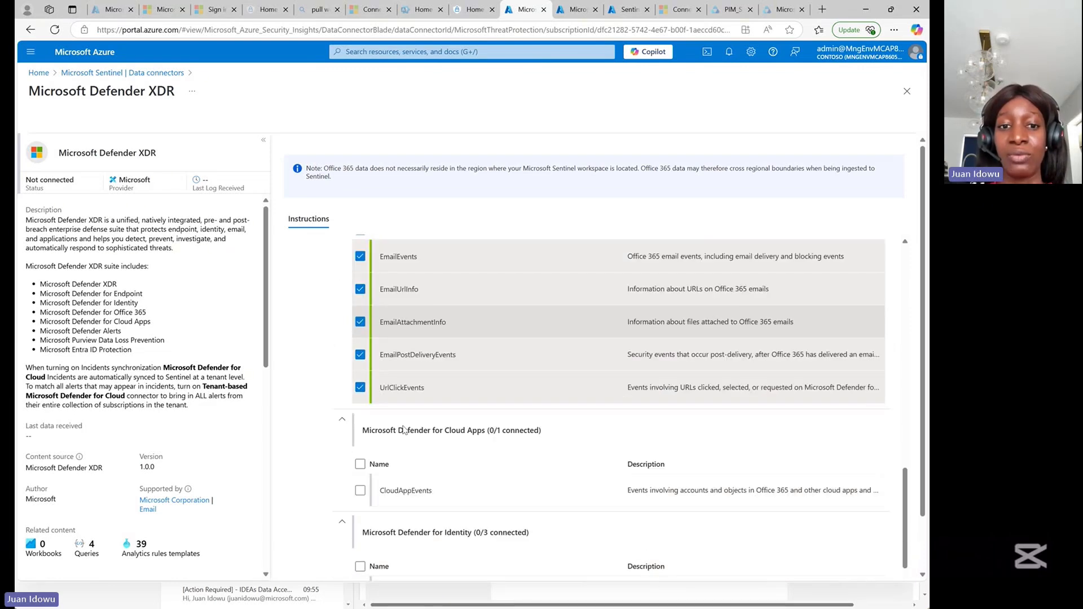
pyautogui.scroll(1, 383, 463)
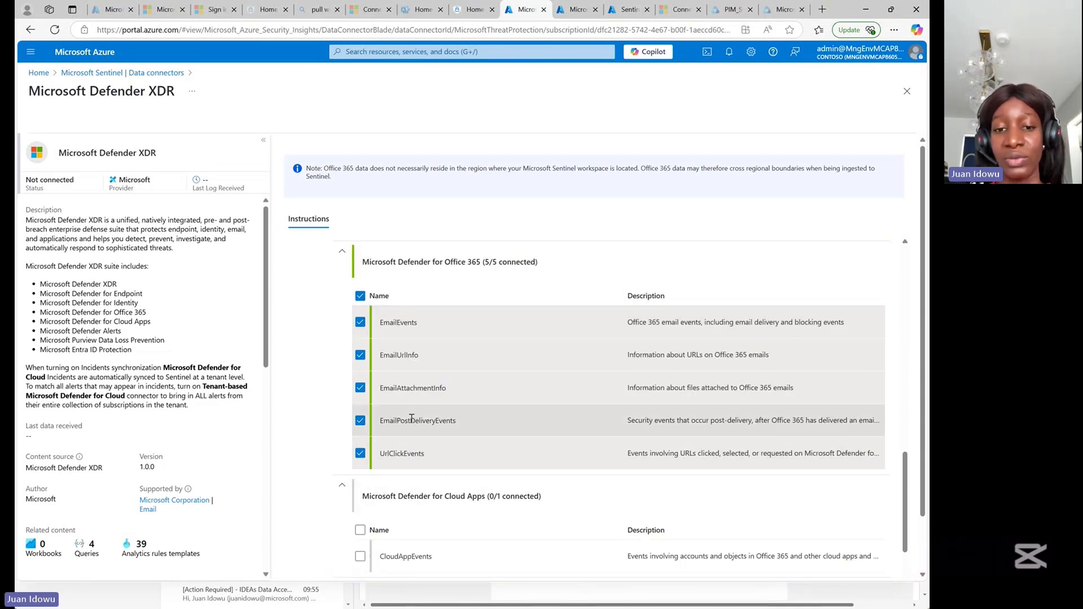
pyautogui.scroll(-5, 412, 418)
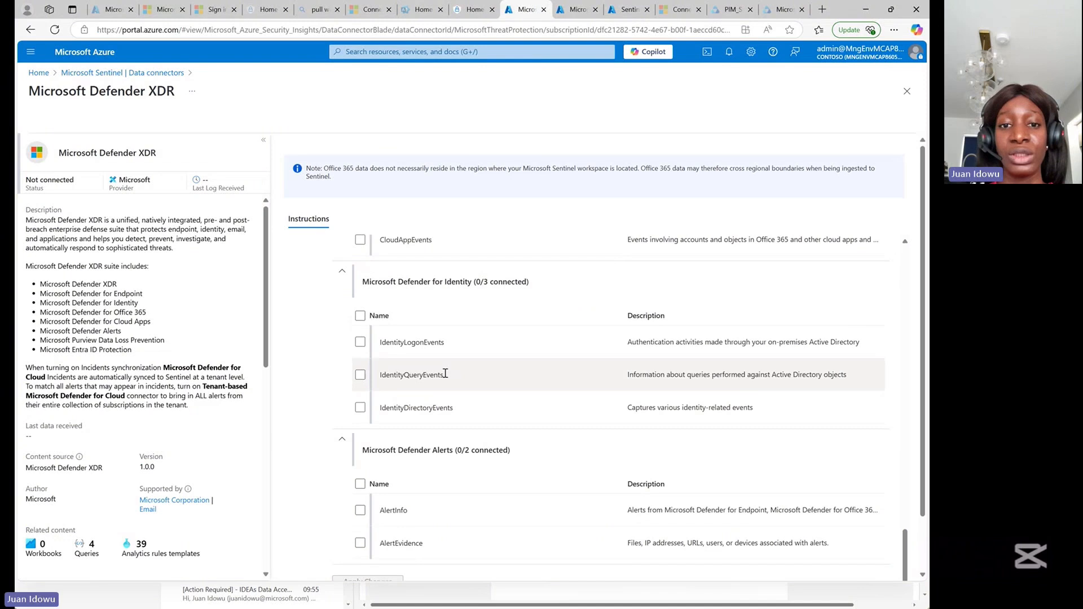
pyautogui.scroll(1, 445, 374)
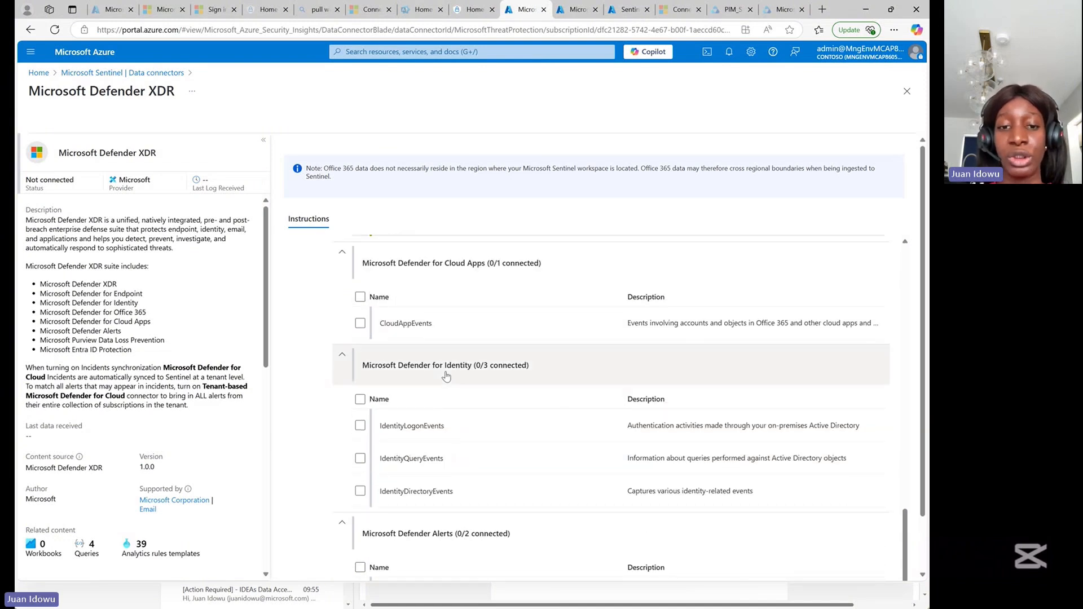
# Step: Select all the Microsoft Defender for Identity event logs, and close the Microsoft Defender XDR connector page
pyautogui.click(360, 399)
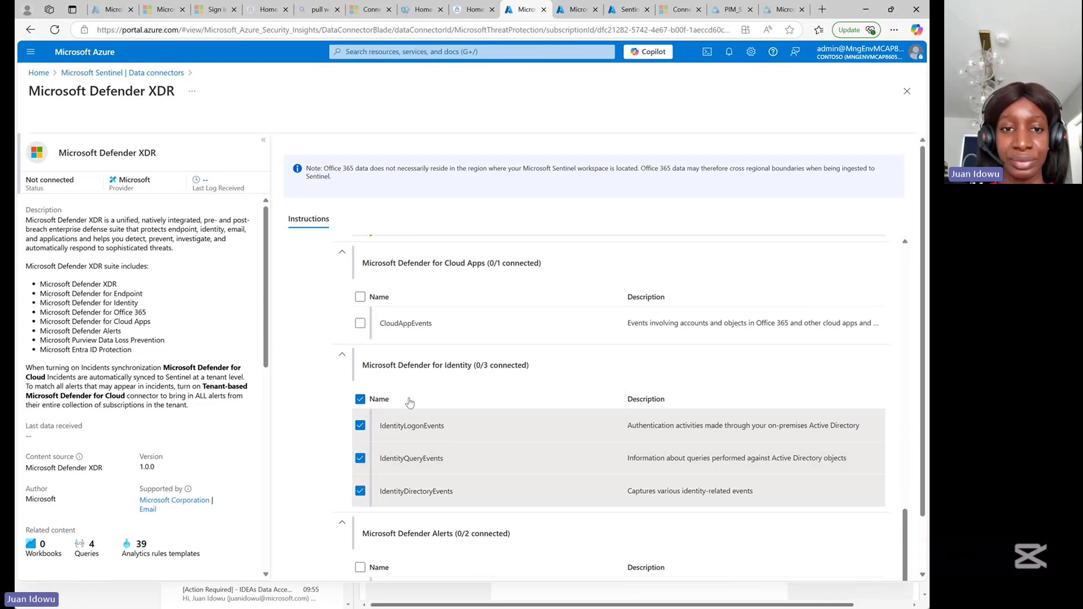
pyautogui.scroll(12, 411, 401)
pyautogui.scroll(4, 410, 401)
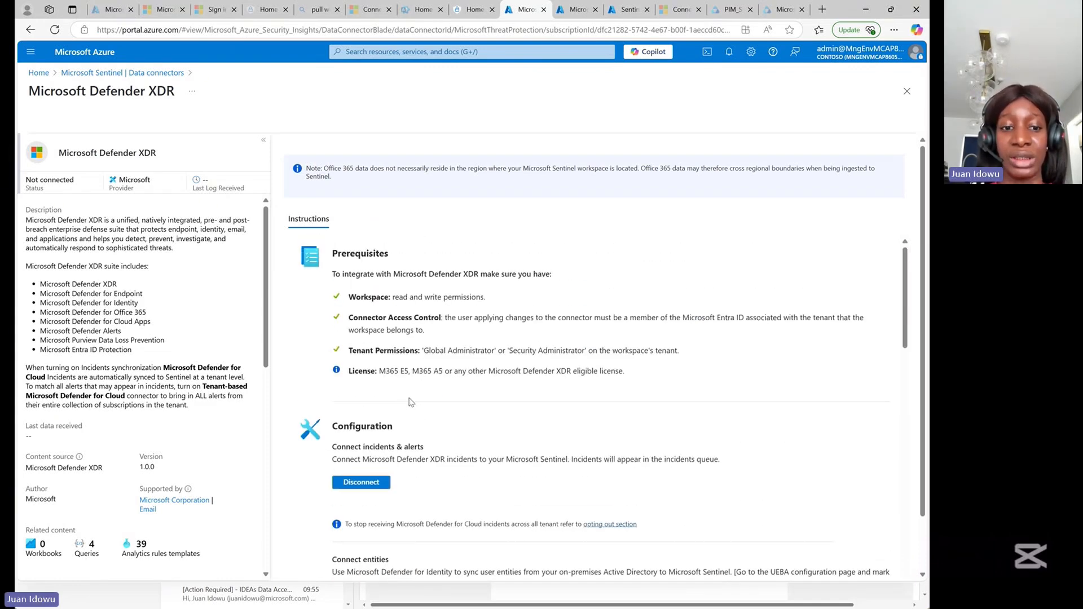
pyautogui.click(906, 91)
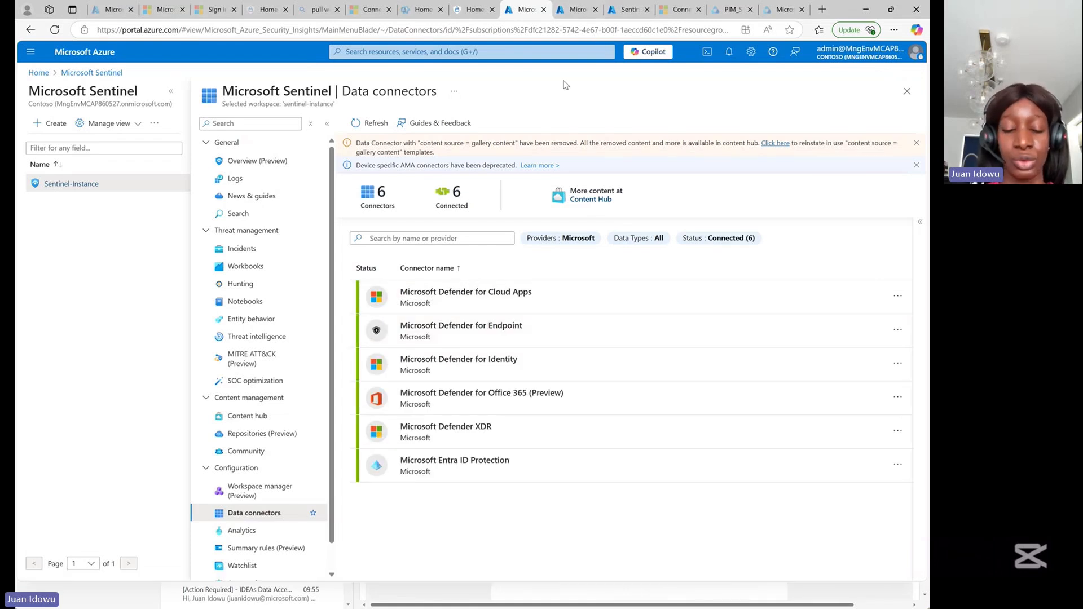
# Step: Open the Microsoft Defender portal at security.microsoft.com in a new browser tab and check which account is signed in
pyautogui.hotkey('ctrl', 't')
pyautogui.write('security.microsoft.com/?rfr=AdminCenter')
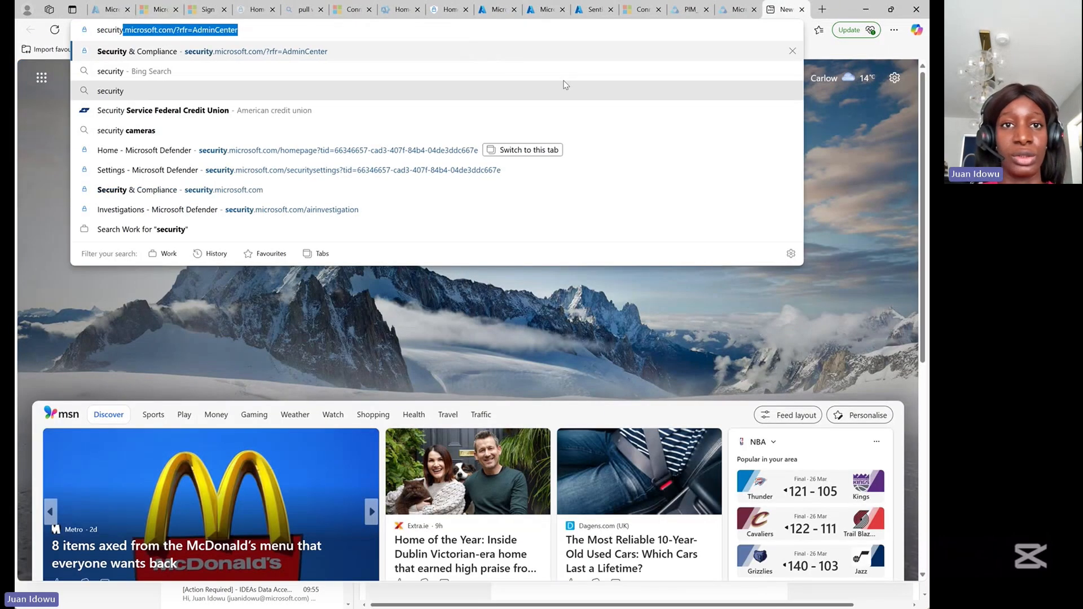
pyautogui.press('Return')
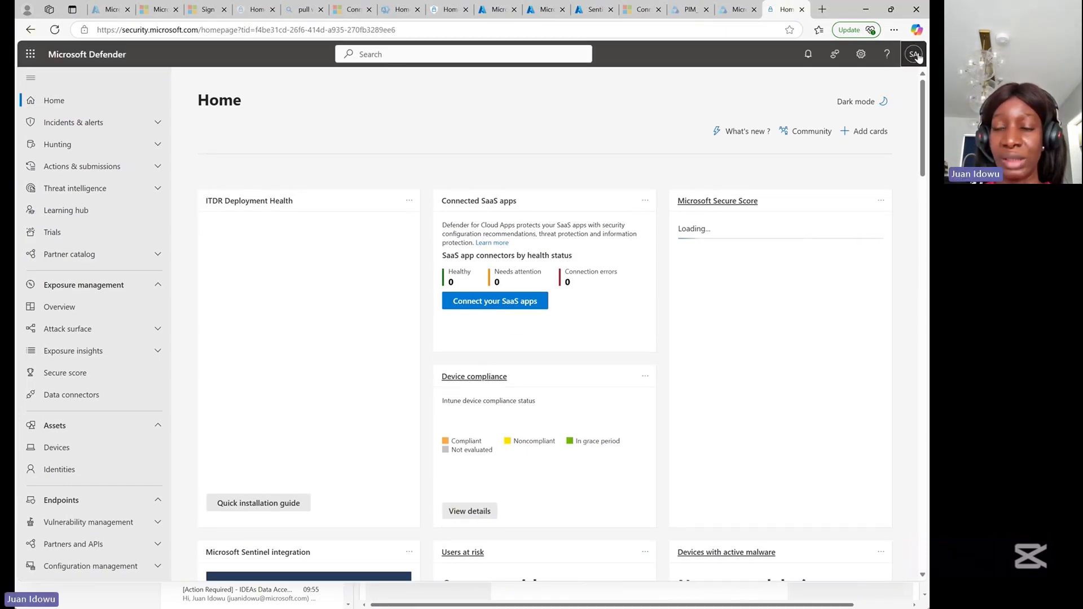
pyautogui.click(914, 56)
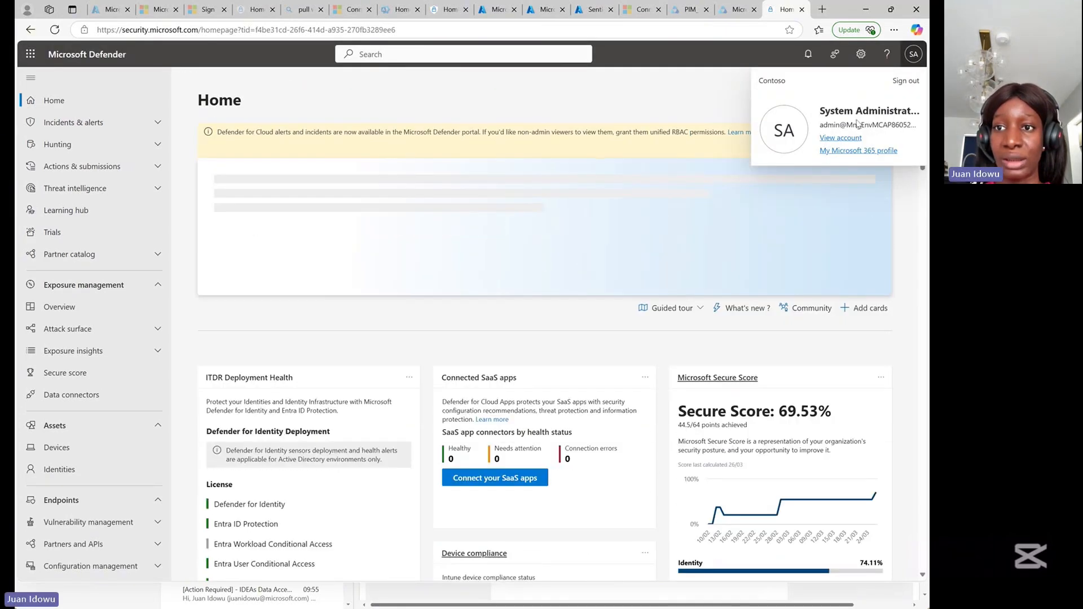
pyautogui.click(713, 101)
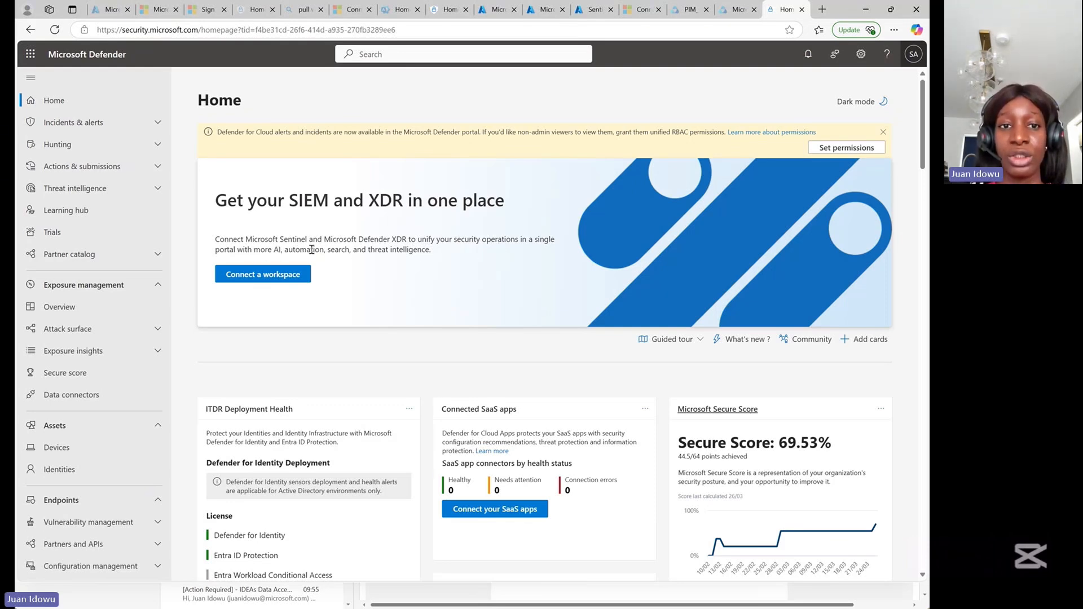
# Step: Connect the Sentinel-Instance workspace to Microsoft Defender XDR and close the connection wizard
pyautogui.click(265, 280)
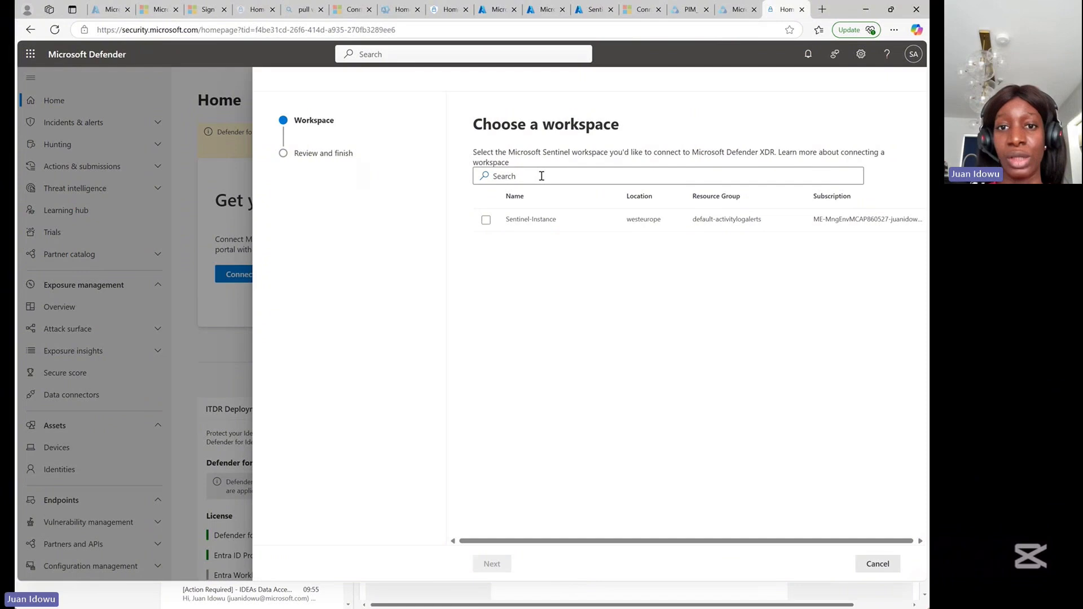
pyautogui.click(485, 220)
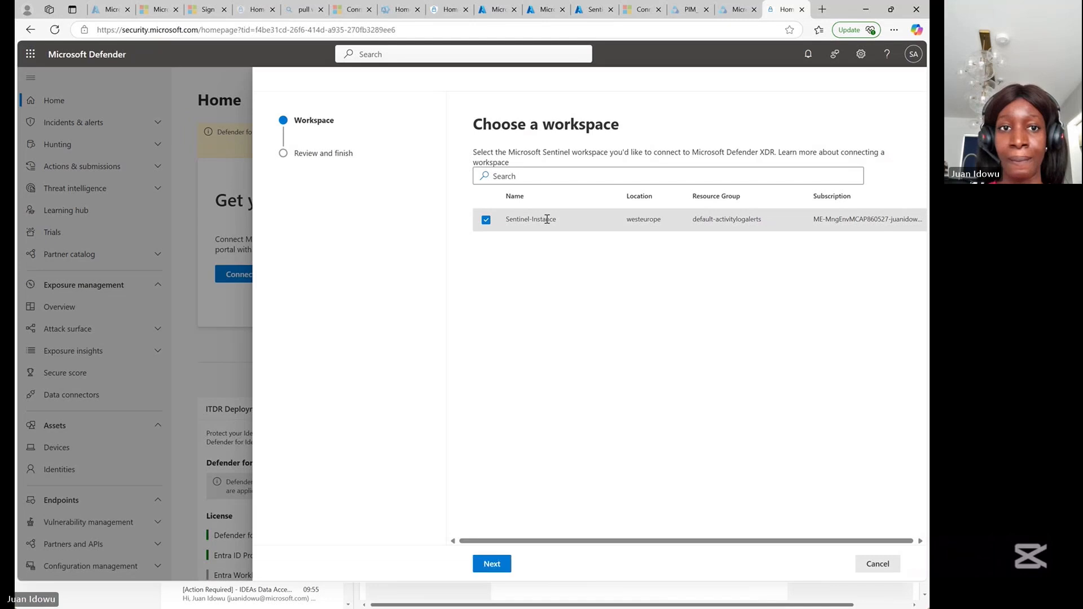
pyautogui.click(492, 564)
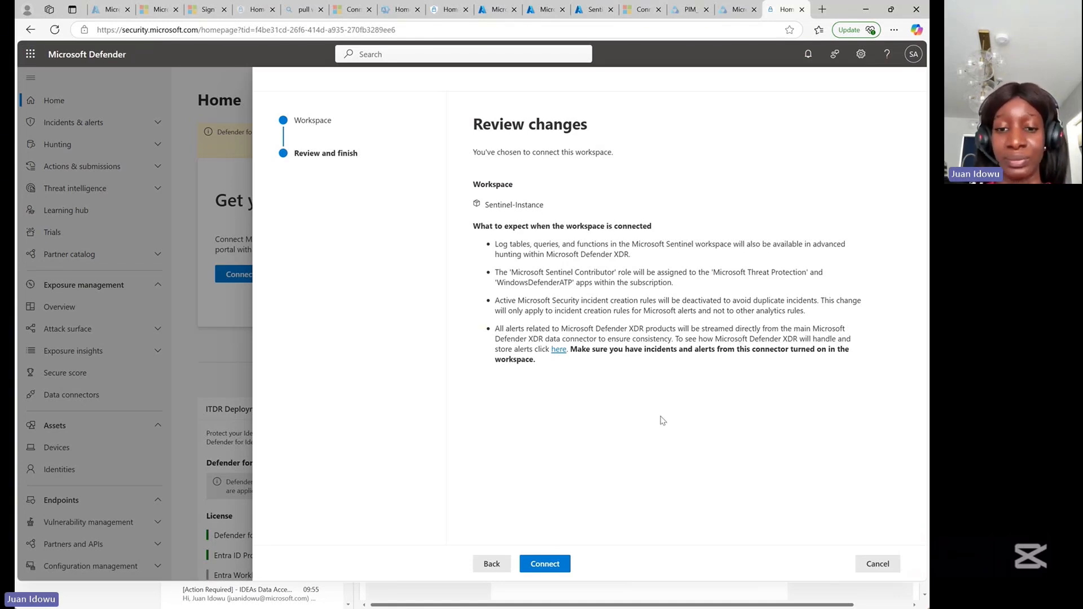
pyautogui.click(549, 562)
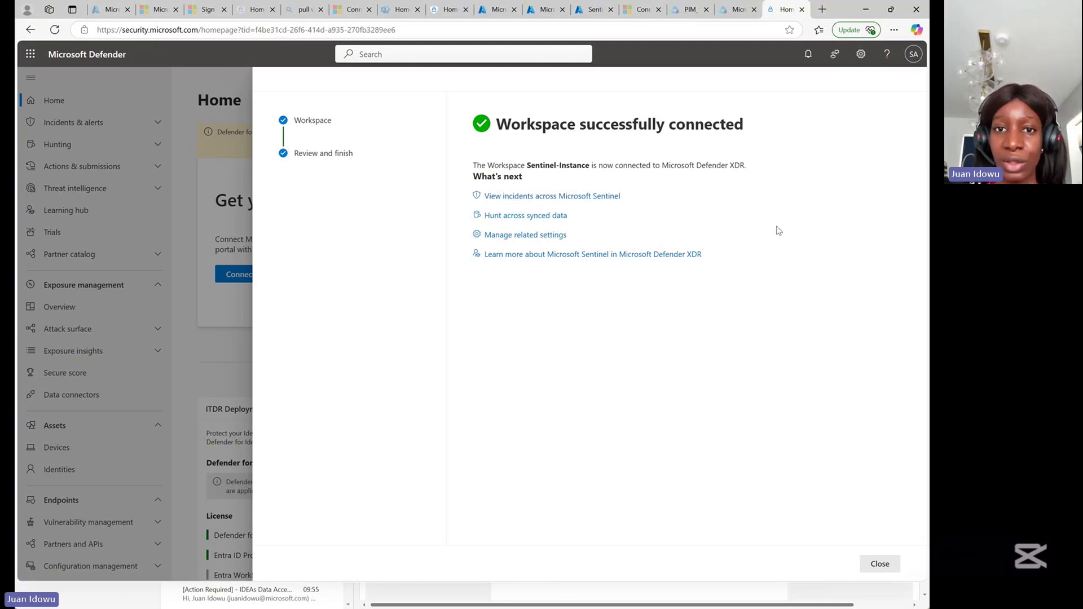
pyautogui.click(890, 565)
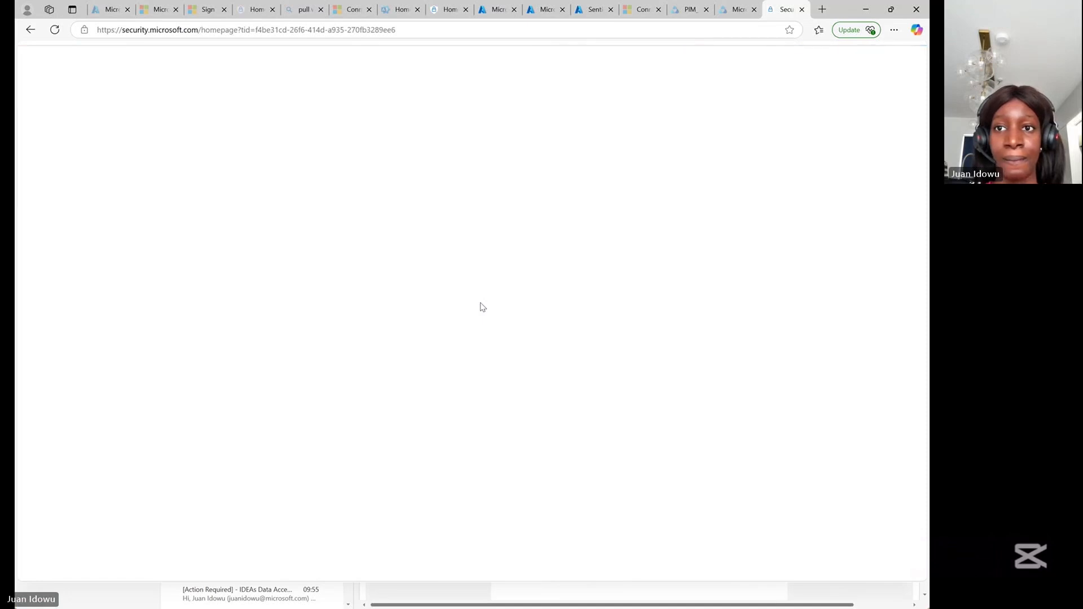
# Step: Sign the System Administrator account out of the Microsoft Defender portal
pyautogui.scroll(-10, 145, 465)
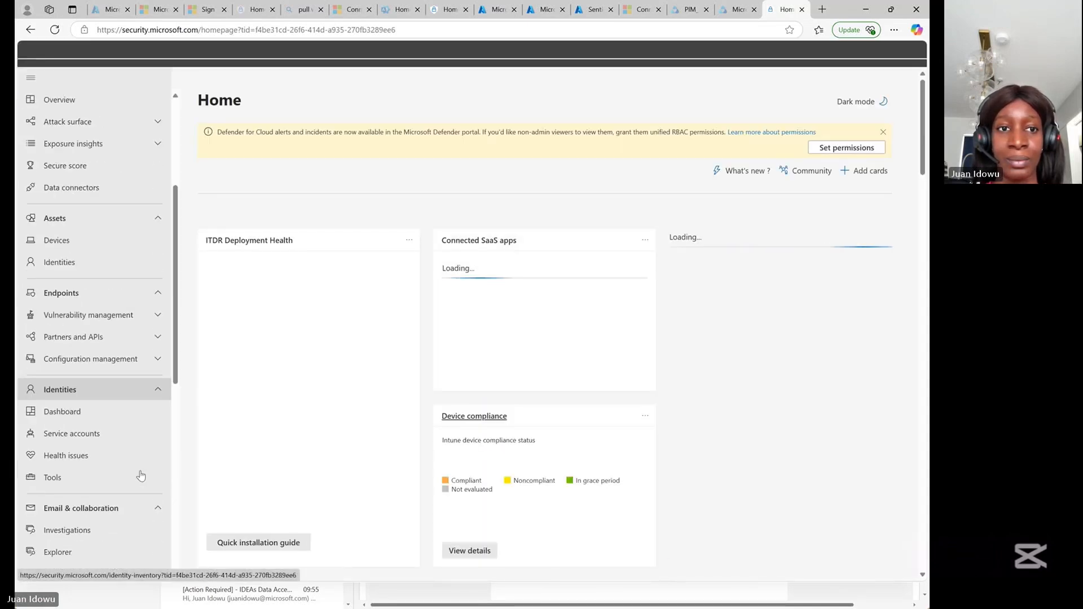
pyautogui.scroll(10, 141, 475)
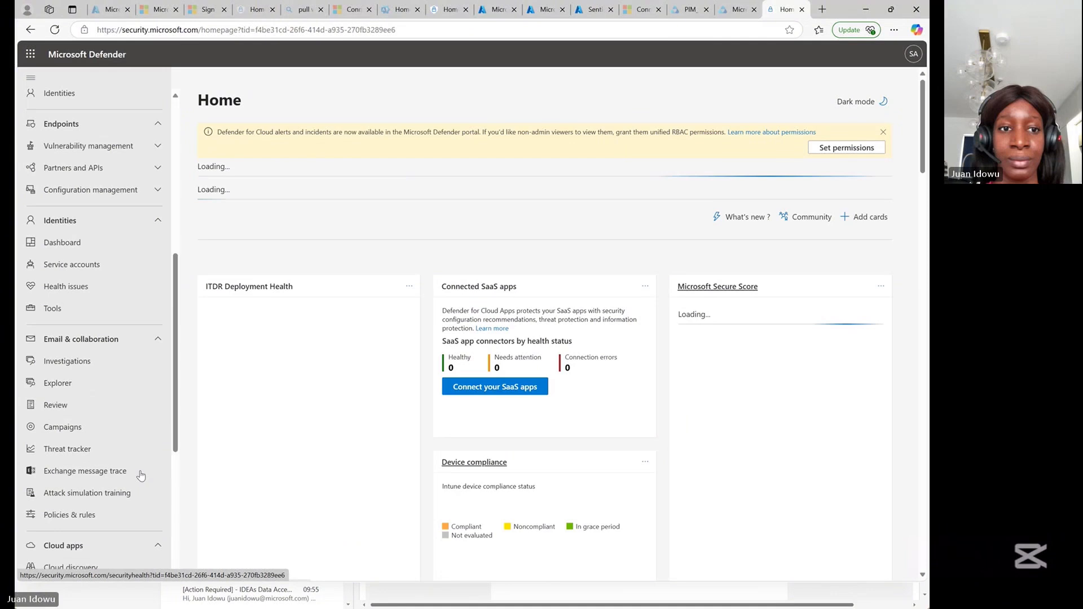
pyautogui.click(913, 54)
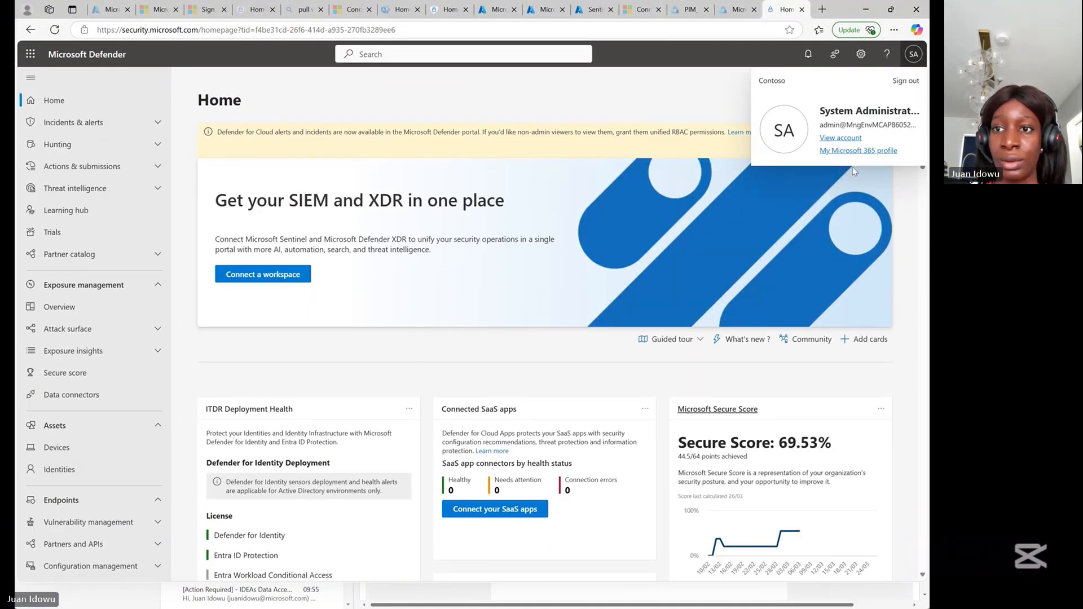
pyautogui.click(903, 80)
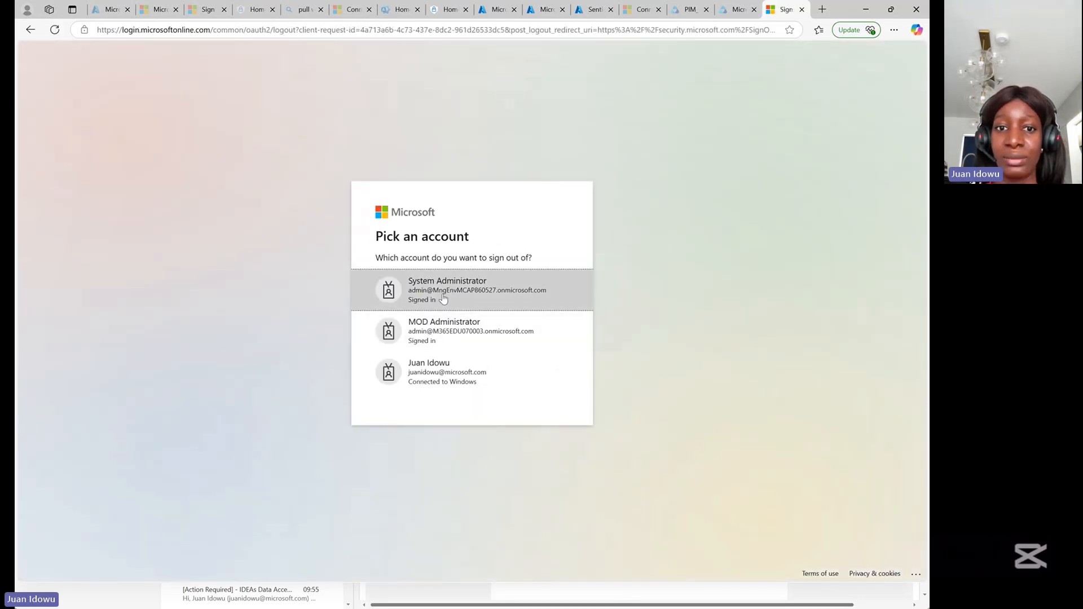
pyautogui.click(443, 297)
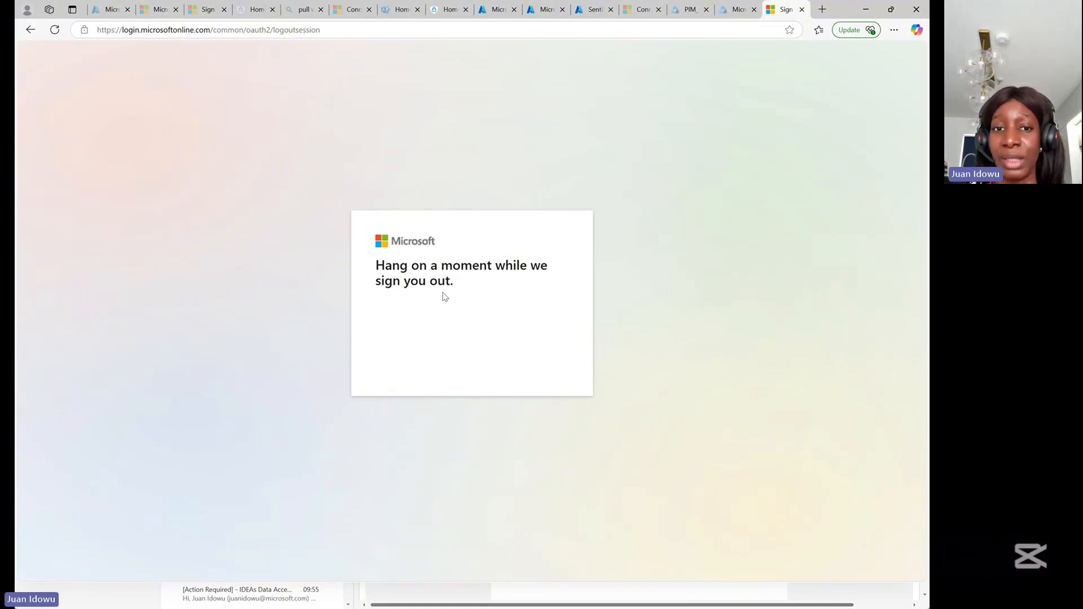
# Step: Reopen security.microsoft.com and sign back in with the same administrator account, declining to stay signed in
pyautogui.click(585, 30)
pyautogui.write('security.microsoft.com/?rfr=AdminCenter')
pyautogui.press('Return')
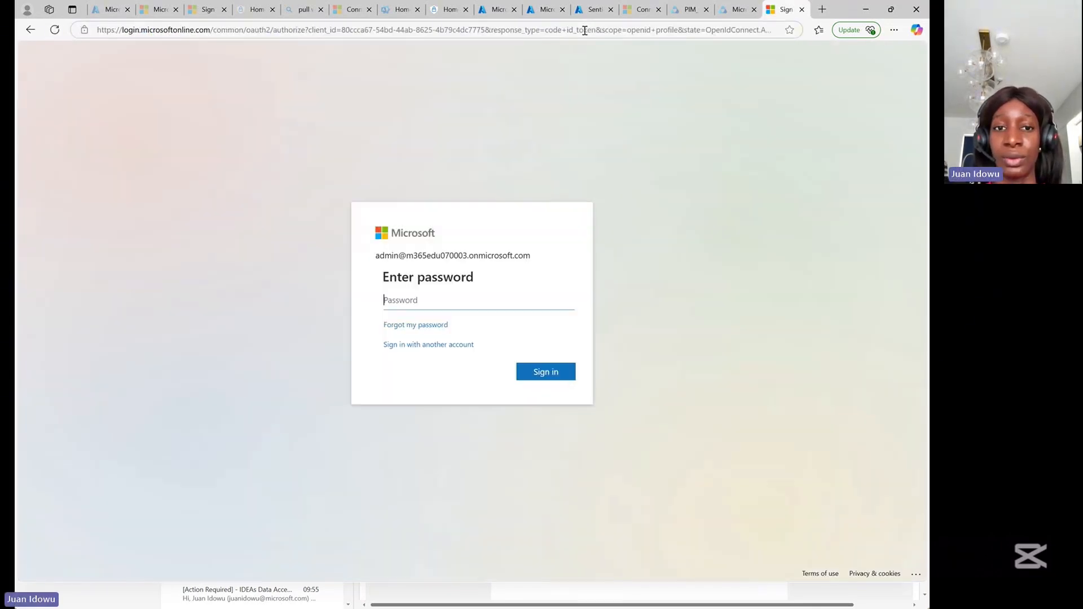
pyautogui.click(432, 348)
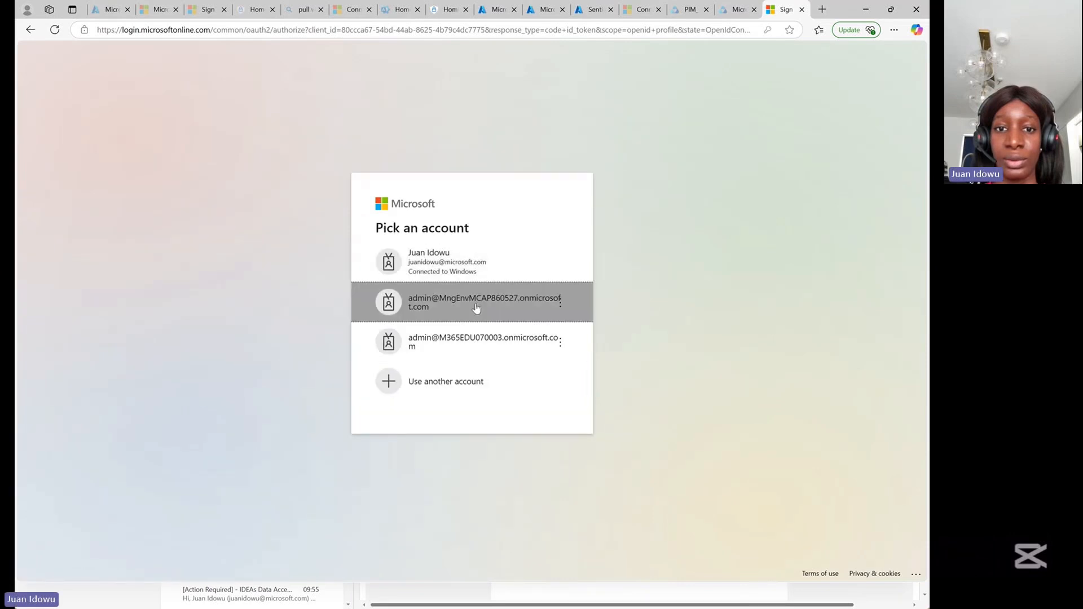
pyautogui.click(507, 297)
pyautogui.click(538, 361)
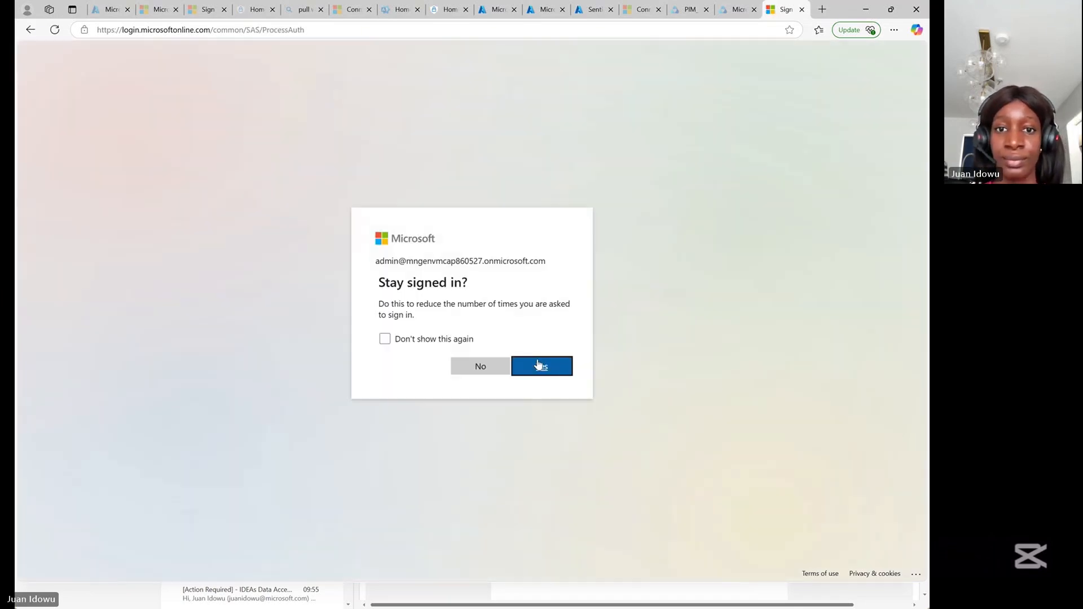
pyautogui.click(480, 361)
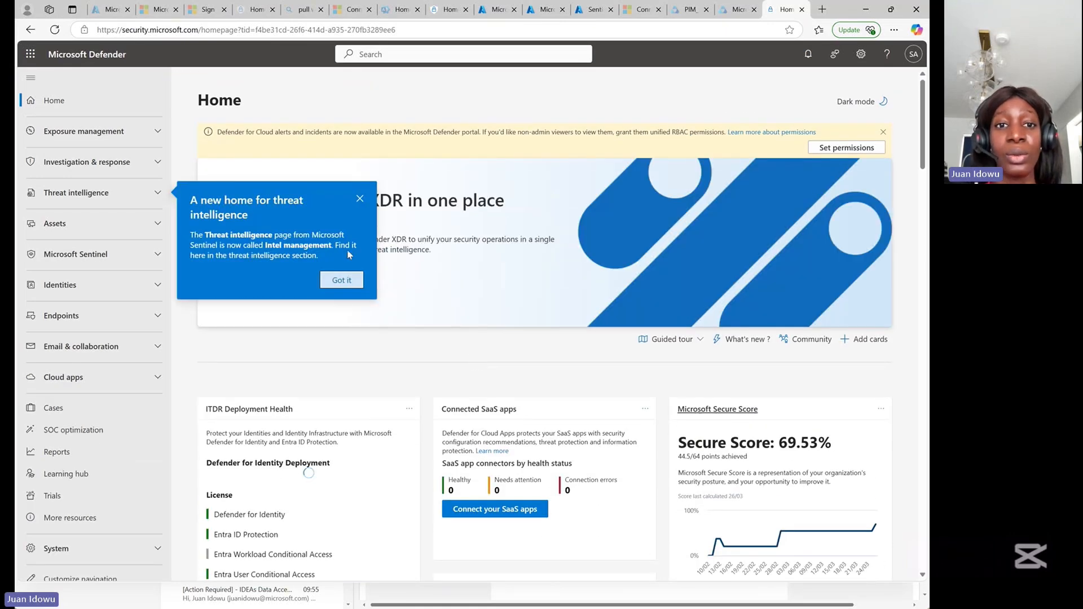
# Step: Dismiss the threat intelligence tip and examine the Threat management, Content management and Configuration entries of Microsoft Sentinel in the Defender portal
pyautogui.click(359, 199)
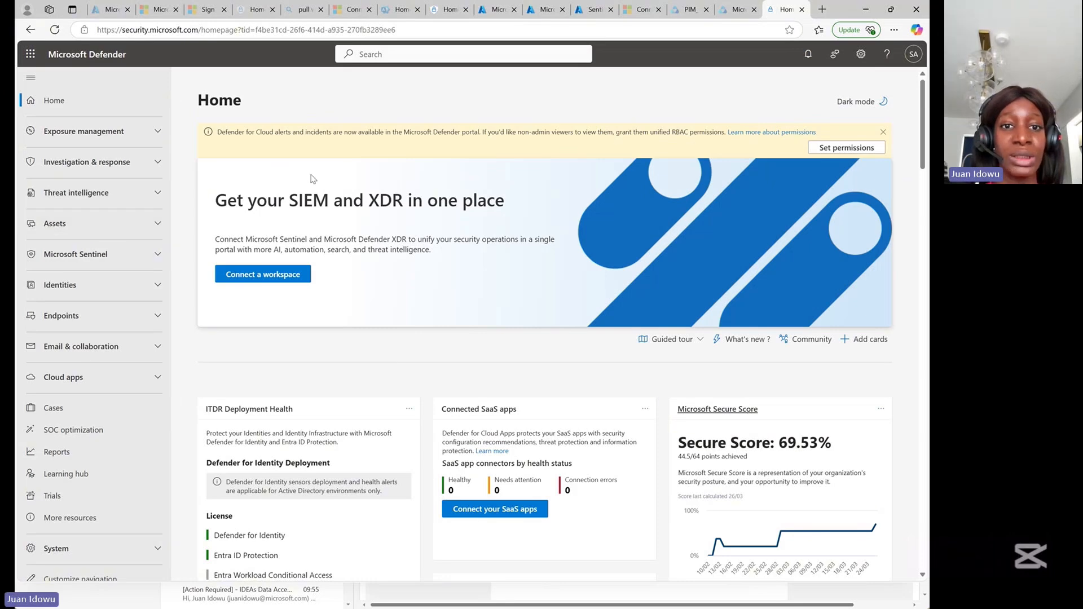
pyautogui.click(113, 253)
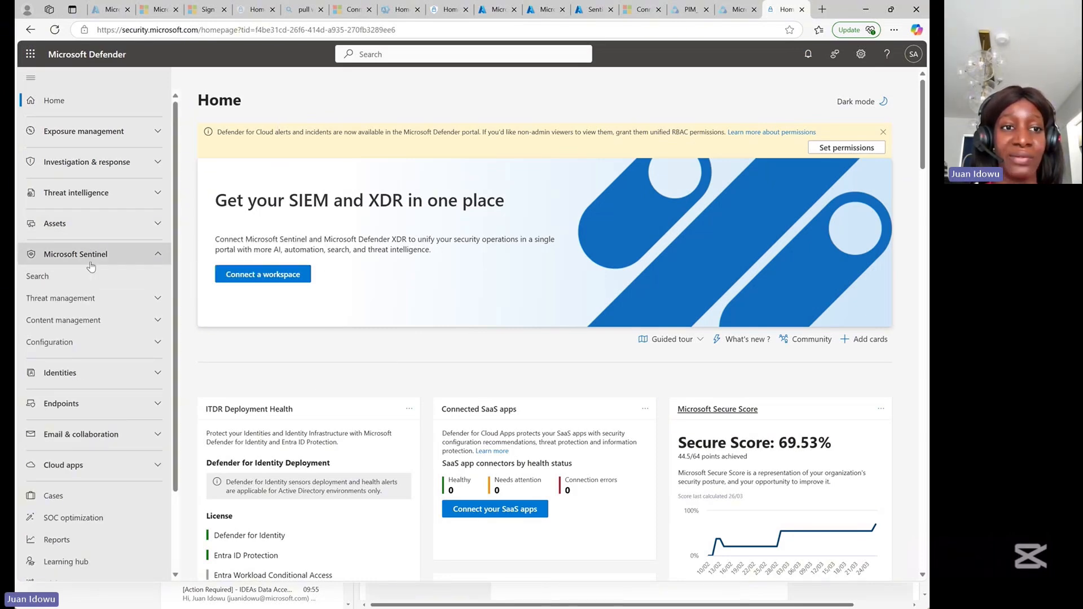
pyautogui.click(82, 299)
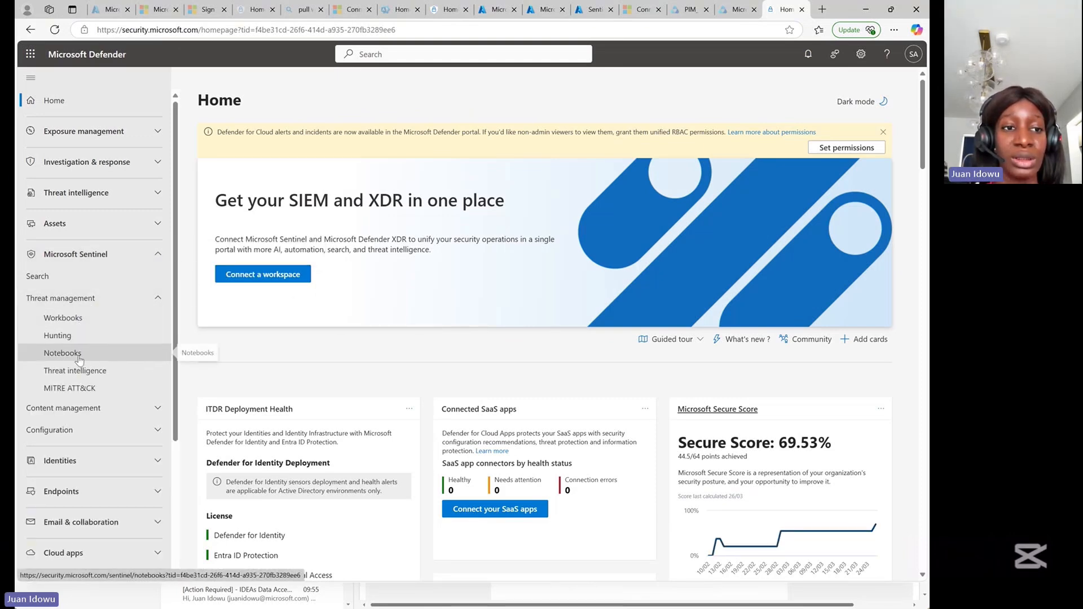
pyautogui.click(85, 412)
pyautogui.scroll(-1, 84, 412)
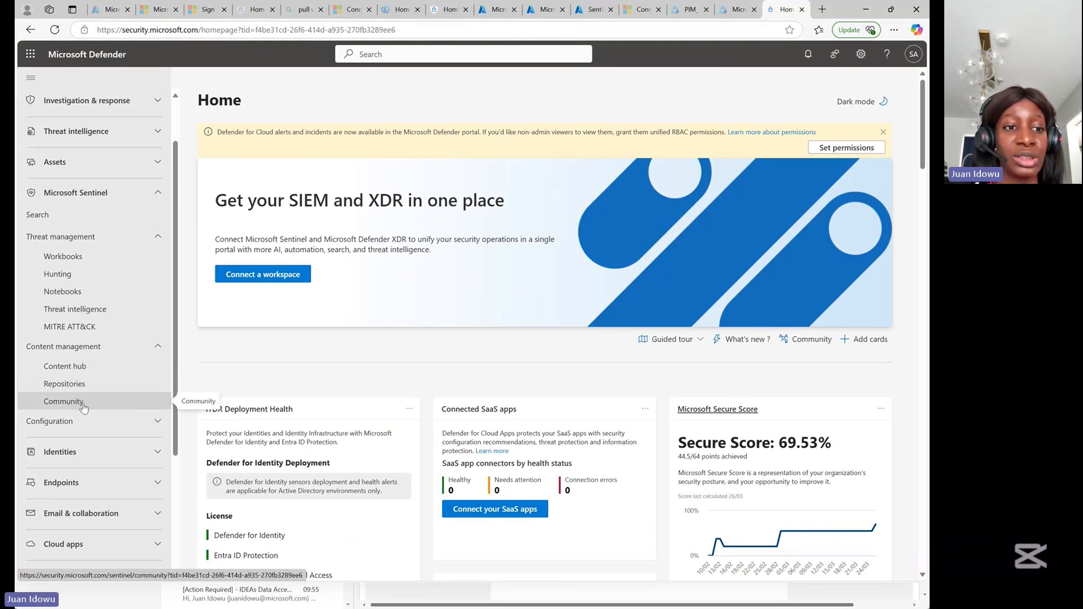
pyautogui.click(84, 421)
pyautogui.scroll(-1, 86, 433)
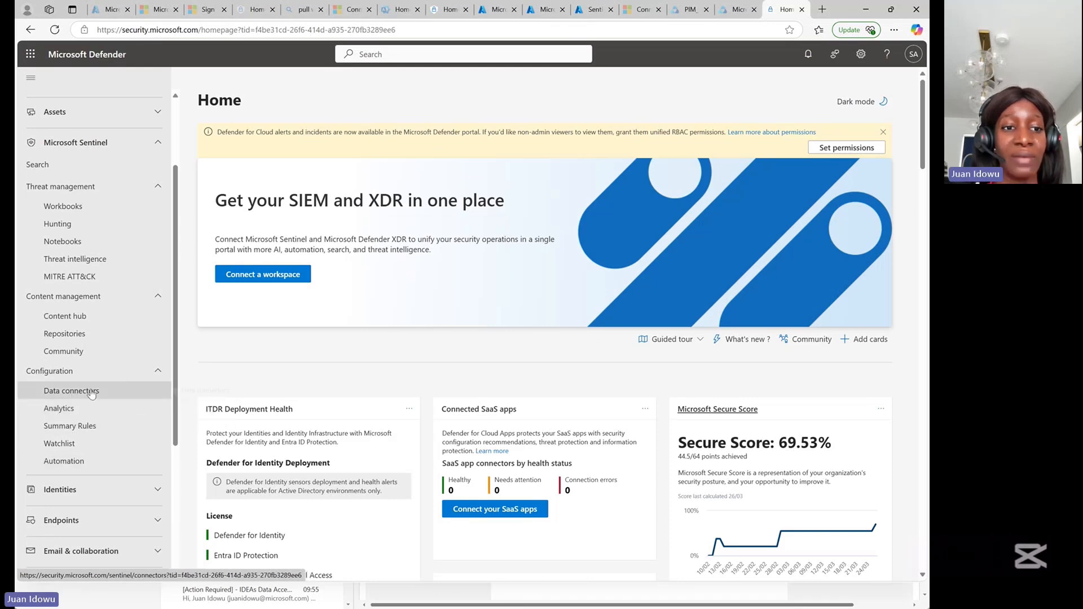
# Step: Try to open Microsoft Sentinel's data connectors, and select the Sentinel-Instance workspace in the workspace settings
pyautogui.click(71, 391)
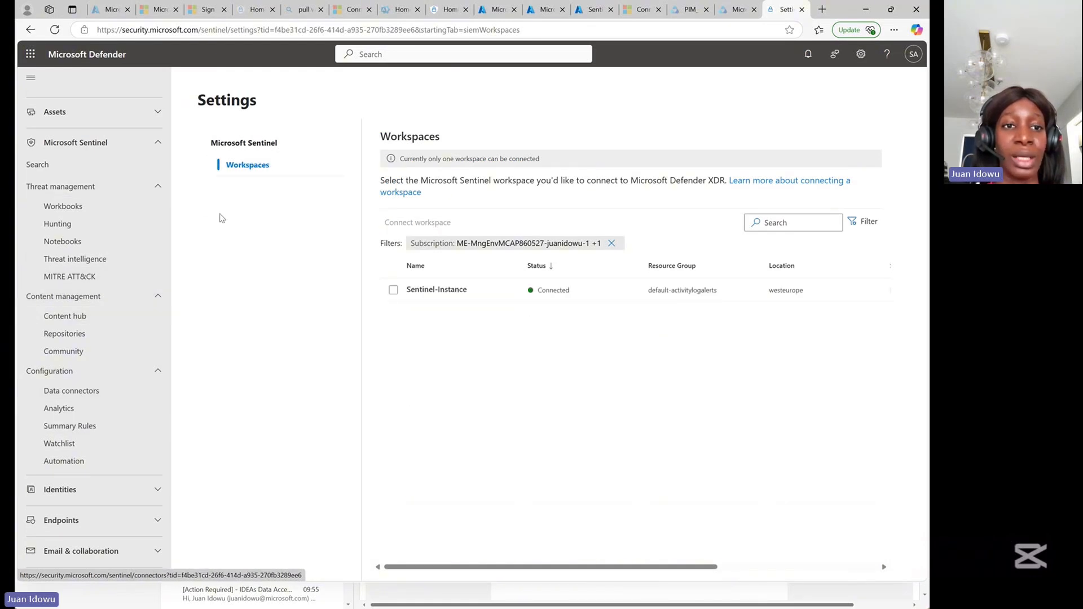
pyautogui.click(435, 291)
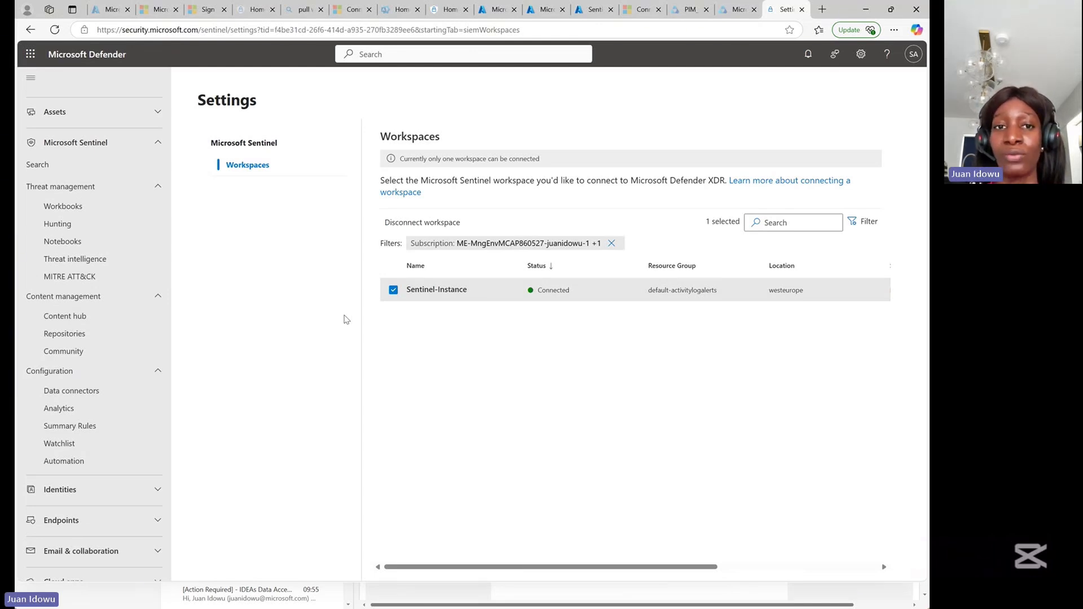
# Step: Open the Microsoft Sentinel content hub in the Defender portal
pyautogui.scroll(2, 90, 305)
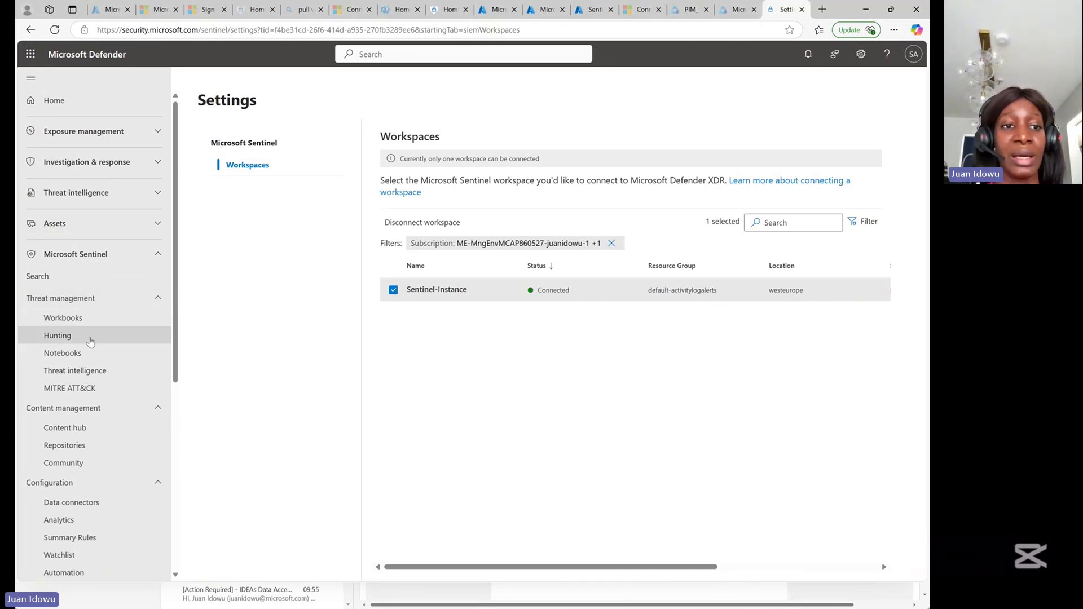
pyautogui.click(85, 429)
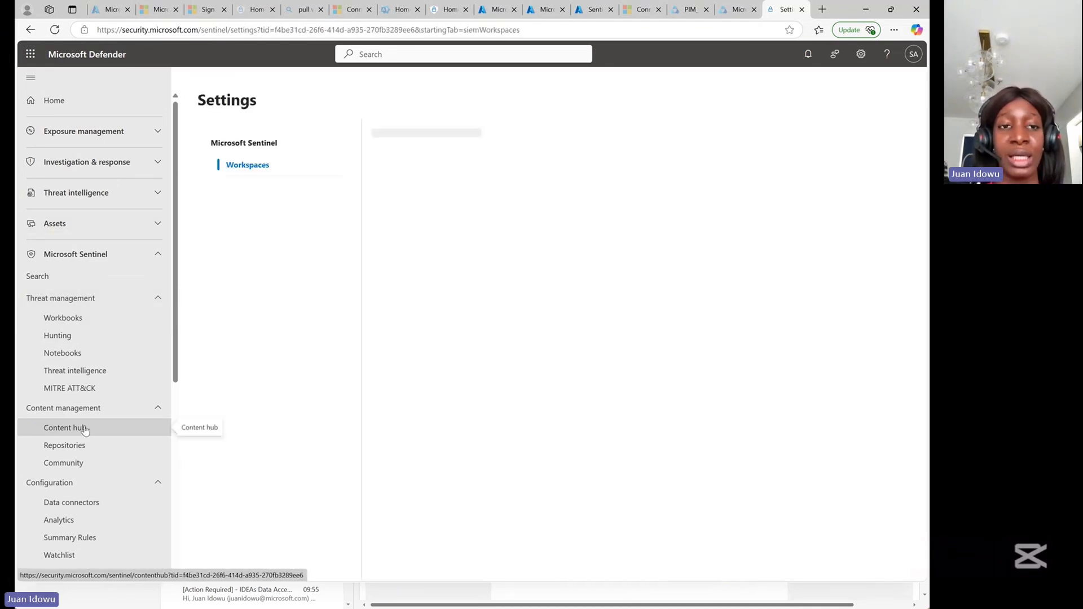